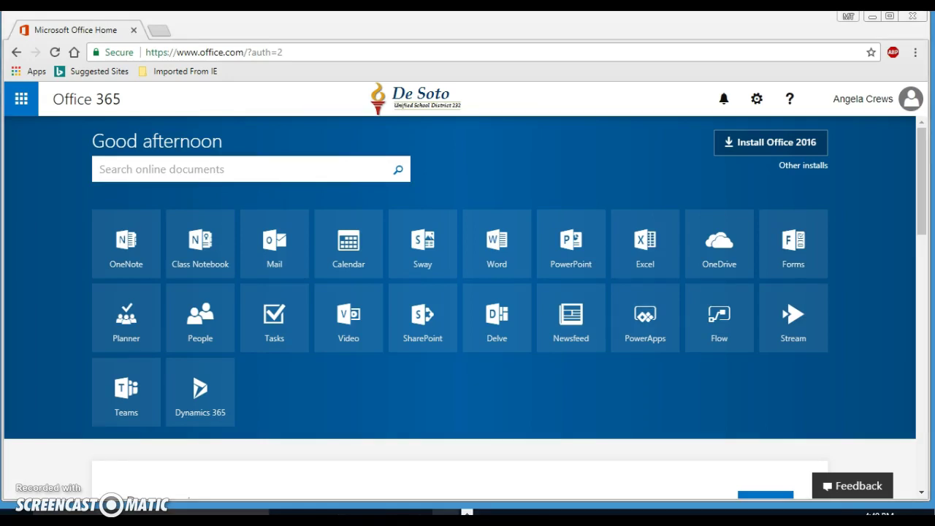
# Step: Switch to Excel and create a new blank workbook
pyautogui.click(463, 511)
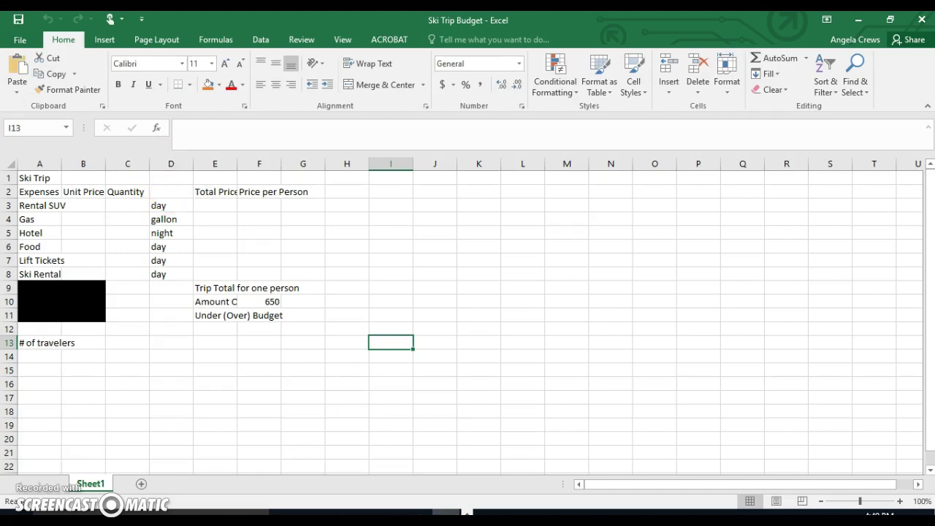
pyautogui.click(20, 39)
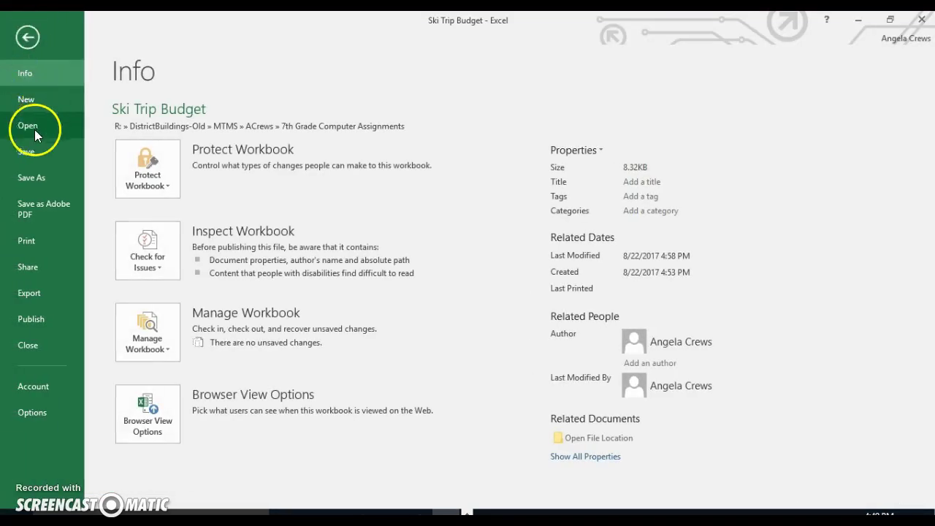
pyautogui.click(32, 107)
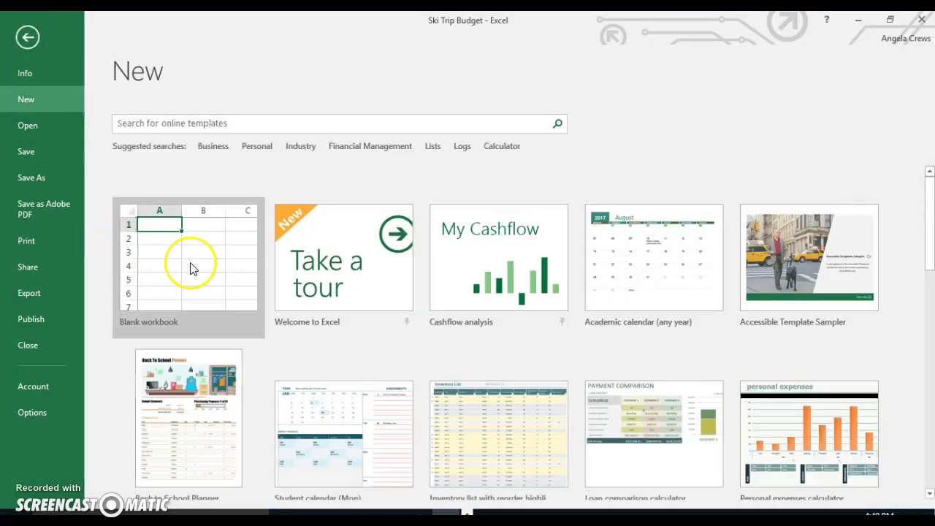
pyautogui.click(190, 269)
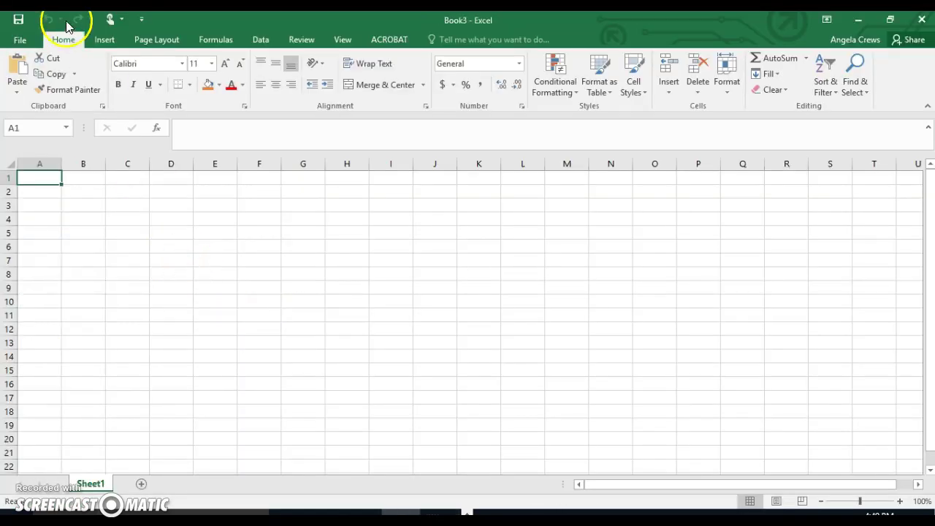
# Step: Save the workbook as calendar.xlsx in the OneDrive 6th computers folder, replacing the existing file
pyautogui.click(22, 41)
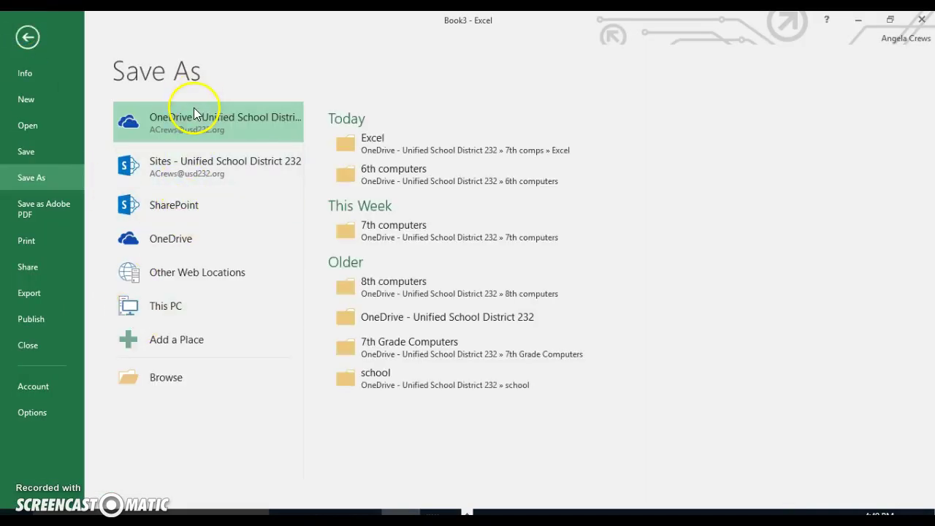
pyautogui.click(371, 168)
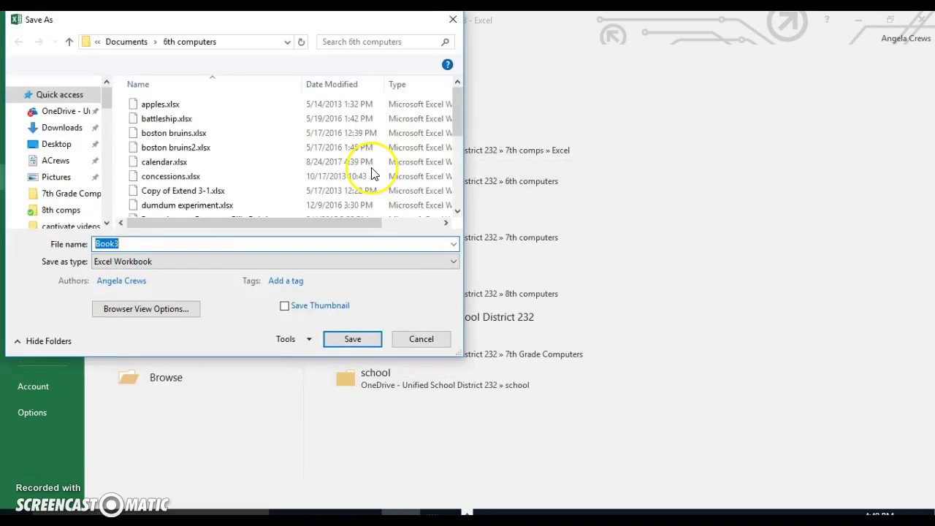
pyautogui.click(232, 162)
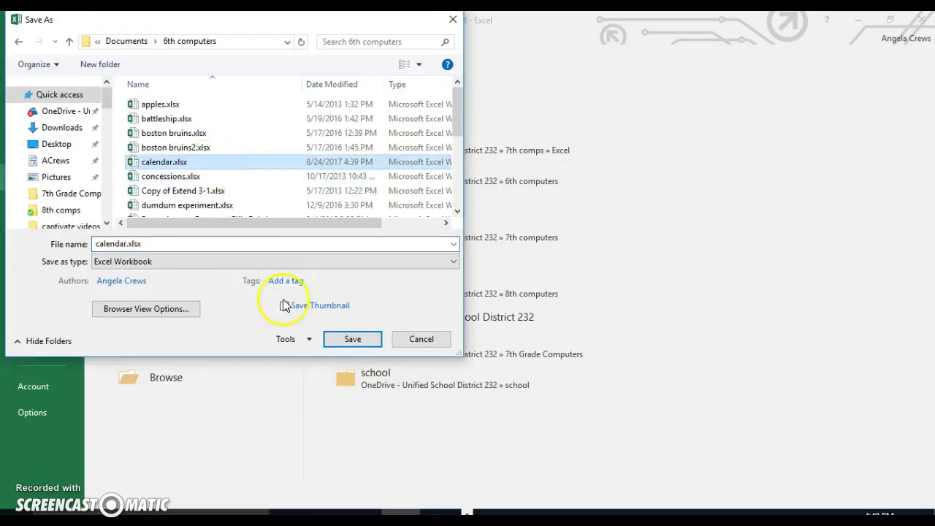
pyautogui.click(338, 331)
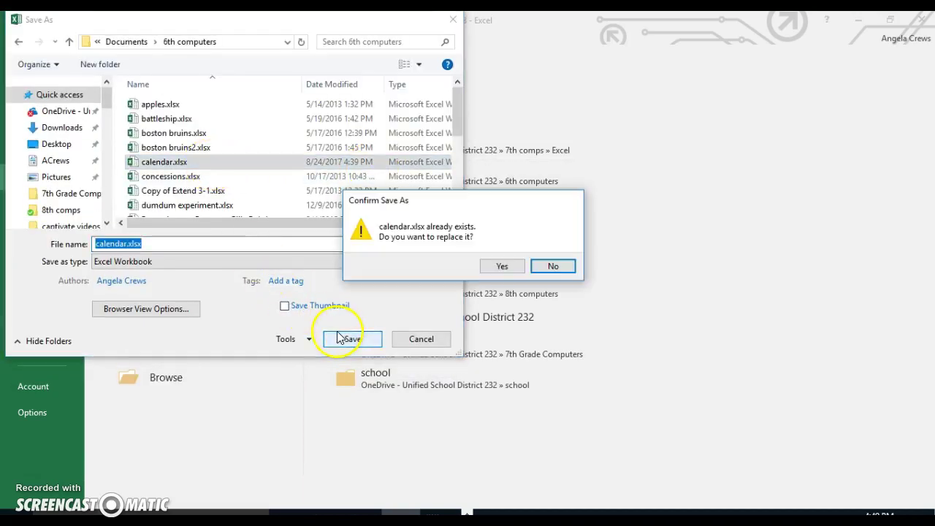
pyautogui.click(496, 267)
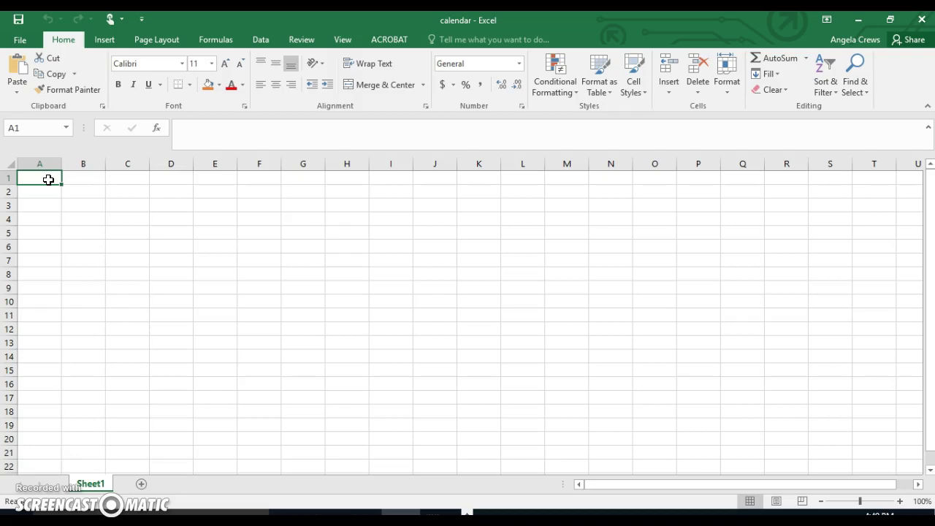
# Step: Apply All Borders to the range A1:G7 to form the calendar grid
pyautogui.moveTo(48, 180); pyautogui.dragTo(21, 175)
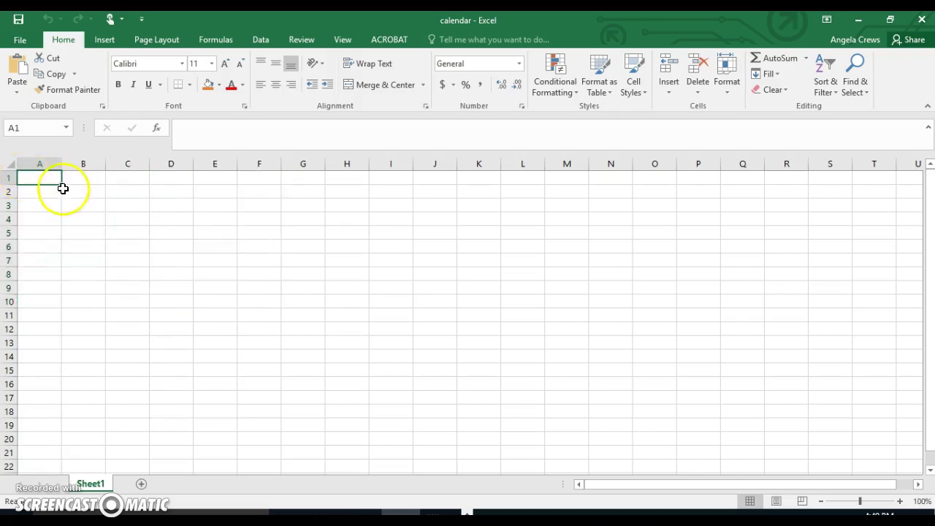
pyautogui.click(42, 178)
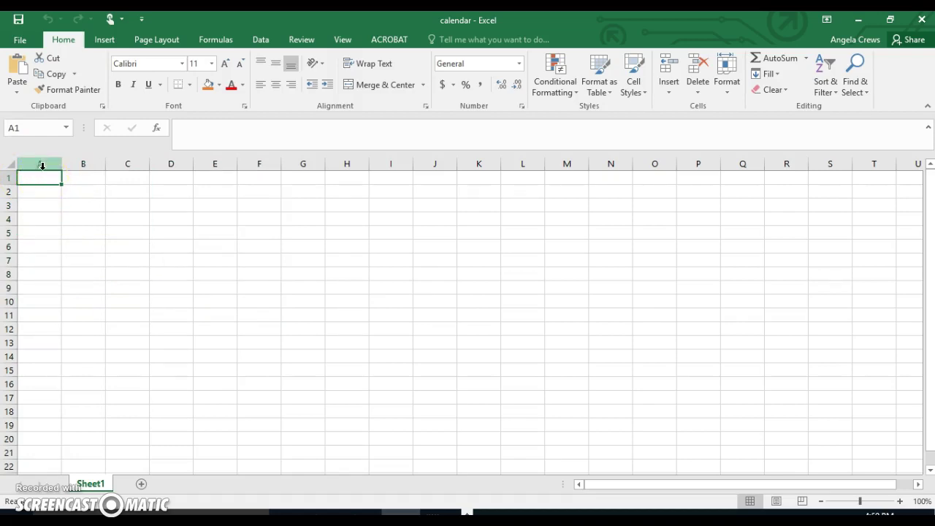
pyautogui.click(35, 179)
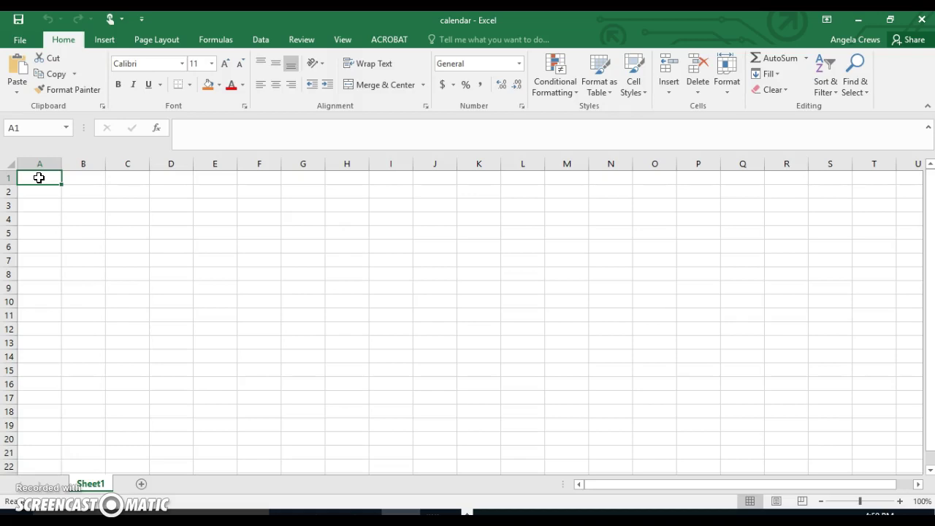
pyautogui.moveTo(39, 178); pyautogui.dragTo(293, 257)
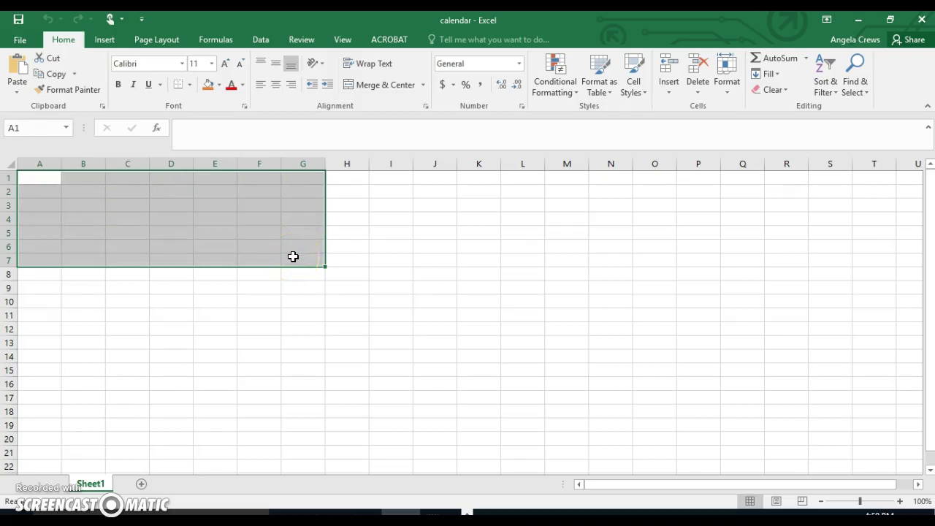
pyautogui.click(191, 85)
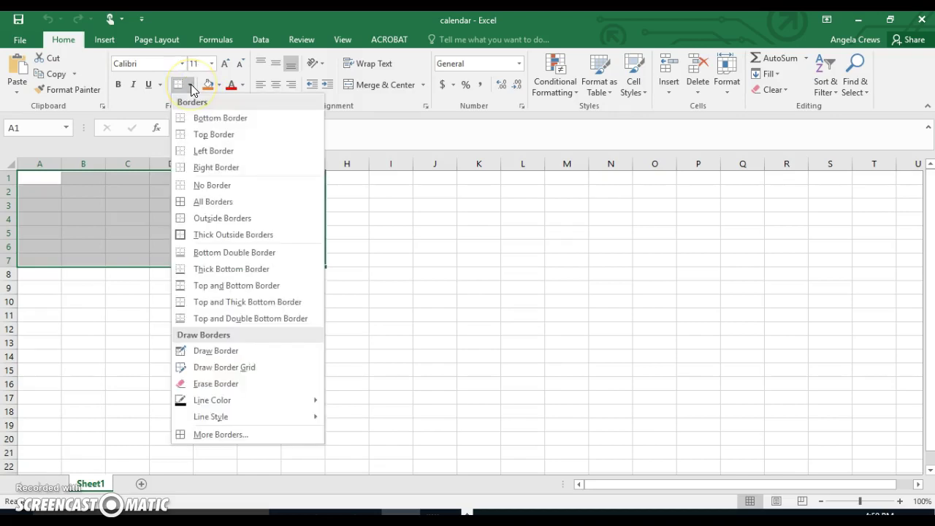
pyautogui.click(195, 212)
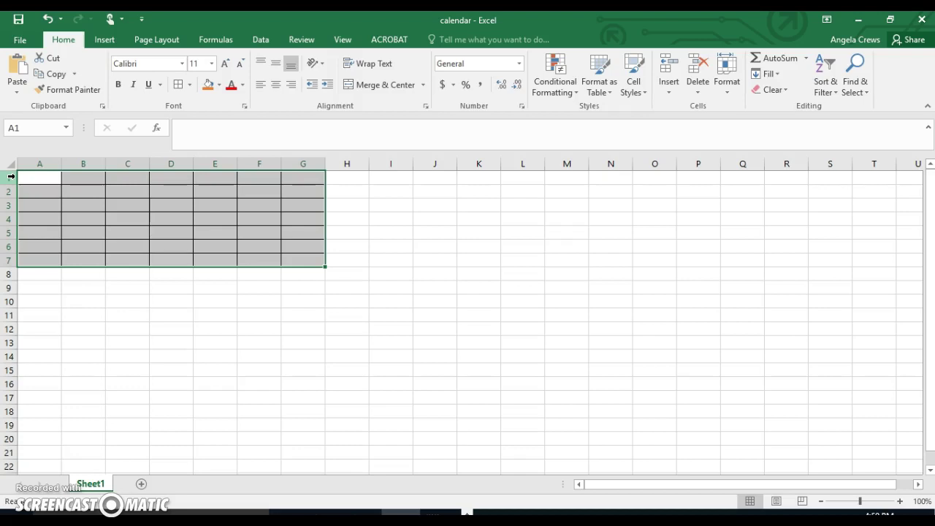
# Step: Set the height of rows 1 through 7 to 57
pyautogui.moveTo(10, 176); pyautogui.dragTo(8, 257)
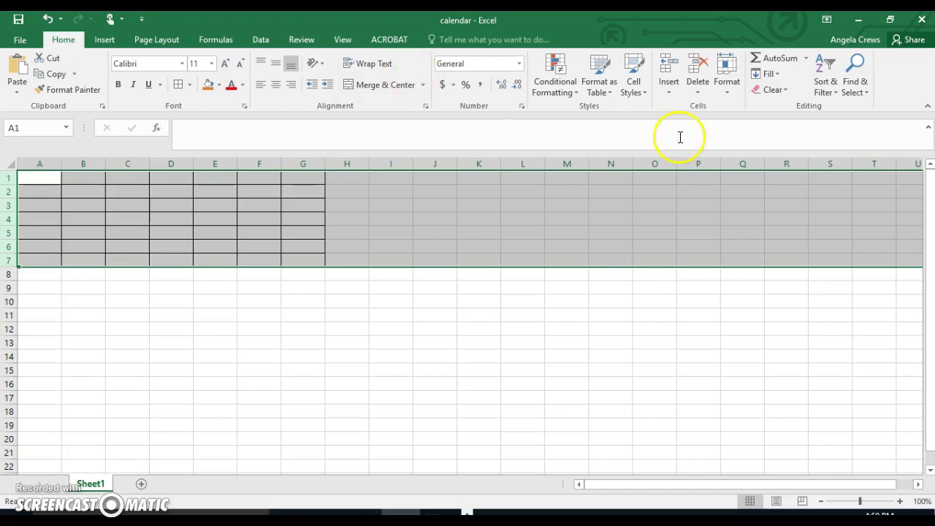
pyautogui.click(728, 84)
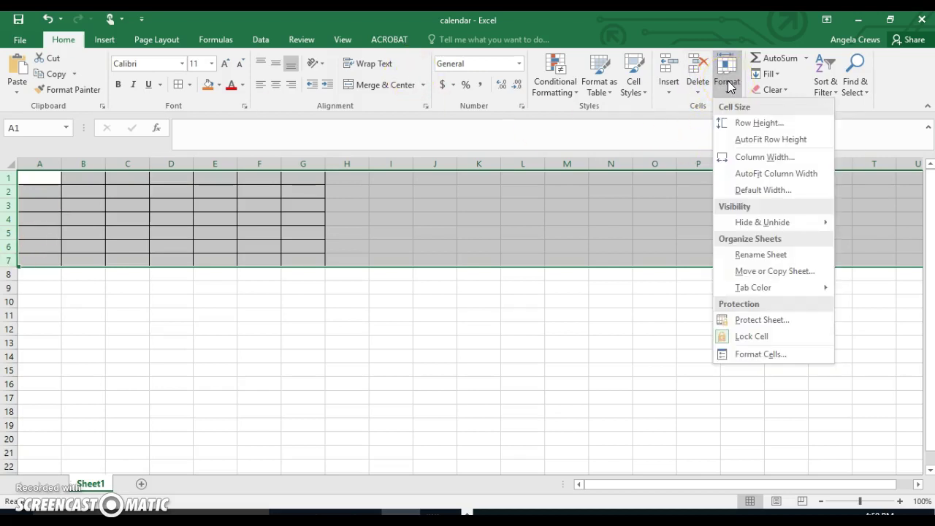
pyautogui.click(741, 124)
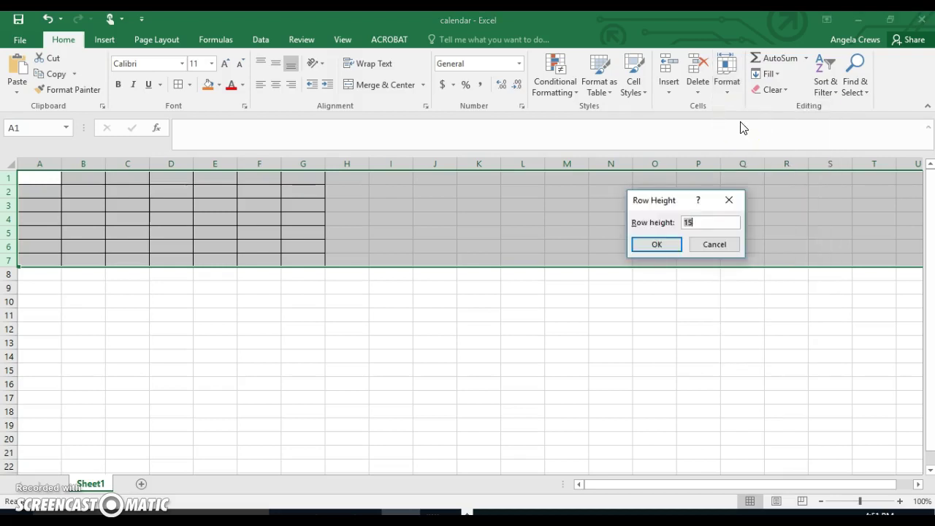
pyautogui.write('57')
pyautogui.click(644, 247)
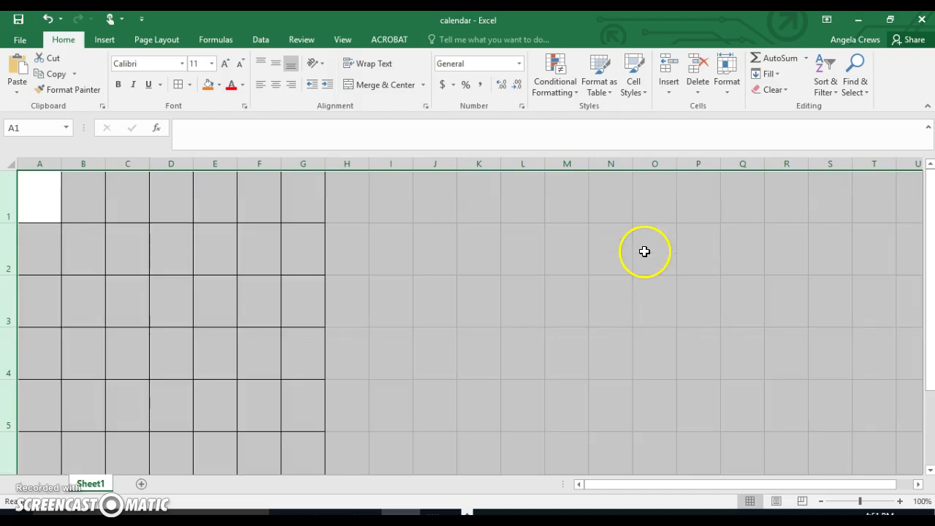
# Step: Set the width of columns A through G to 15
pyautogui.click(40, 162)
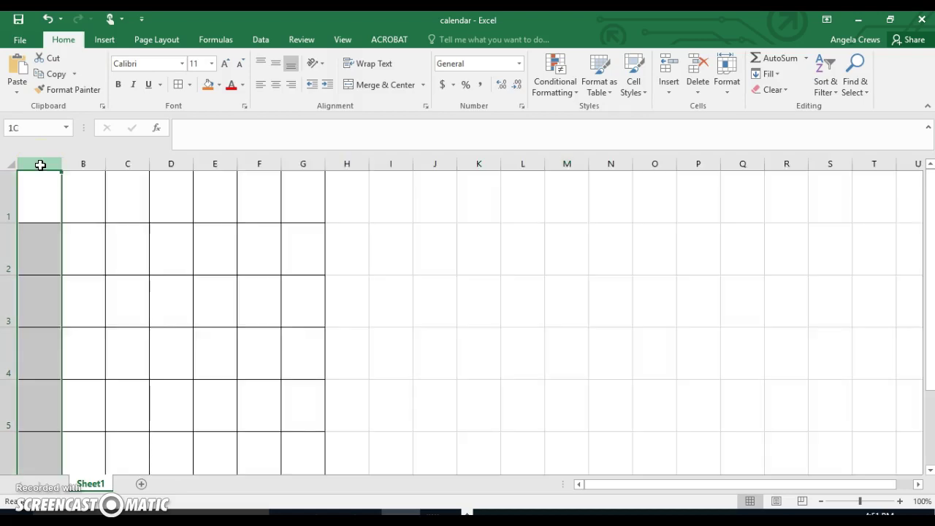
pyautogui.moveTo(39, 163); pyautogui.dragTo(289, 160)
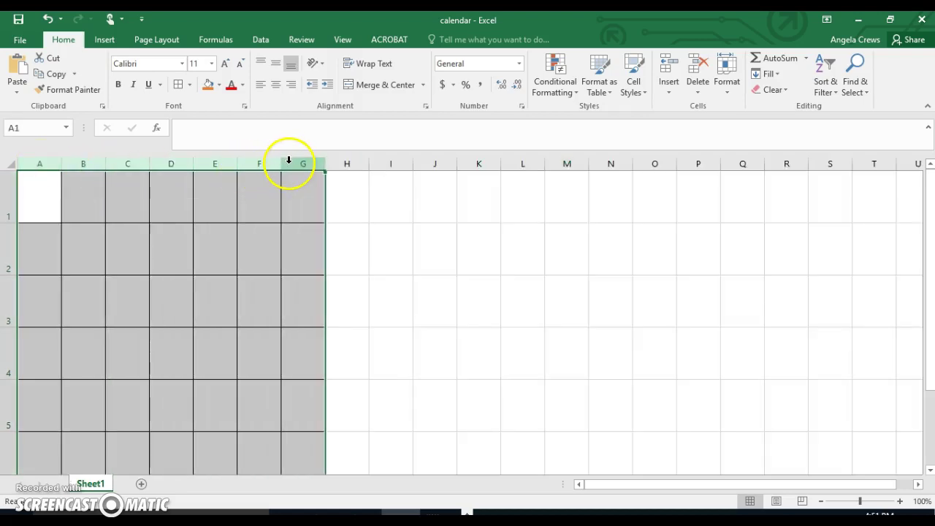
pyautogui.click(727, 83)
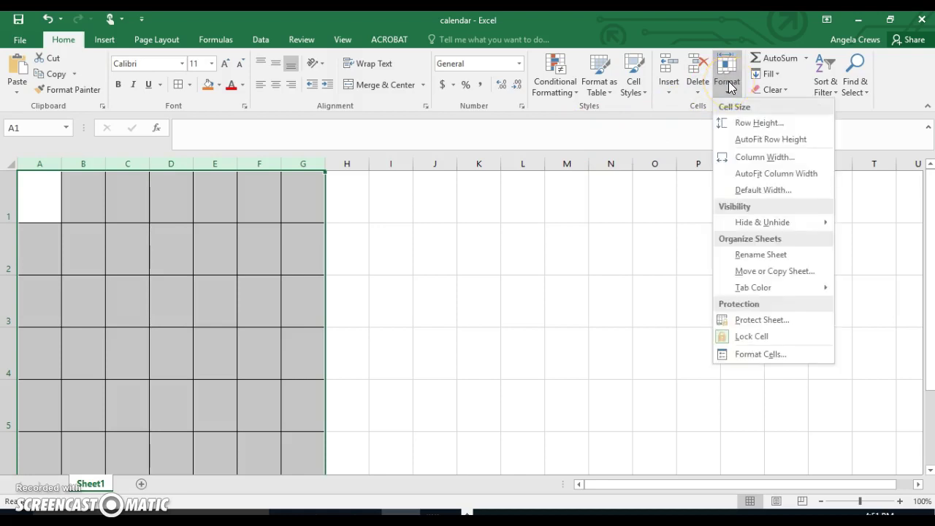
pyautogui.click(730, 157)
pyautogui.write('1')
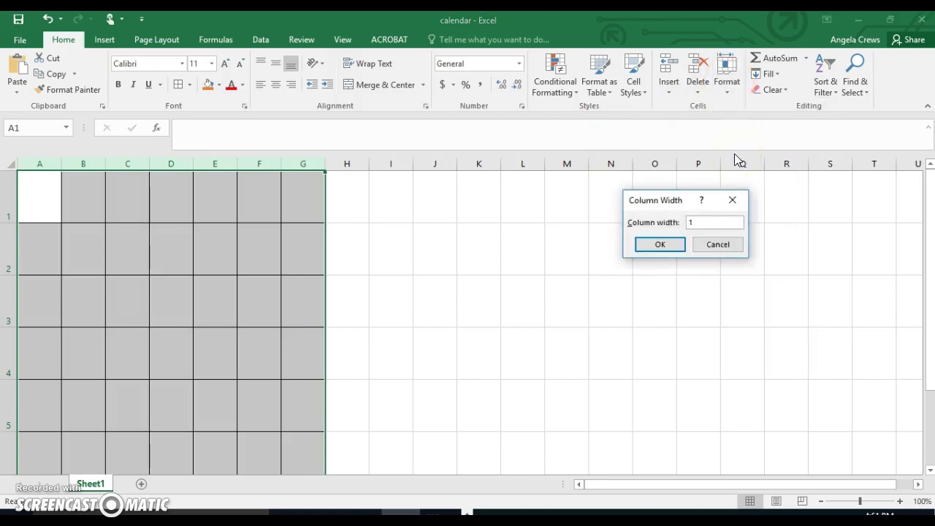
pyautogui.write('5')
pyautogui.press('Return')
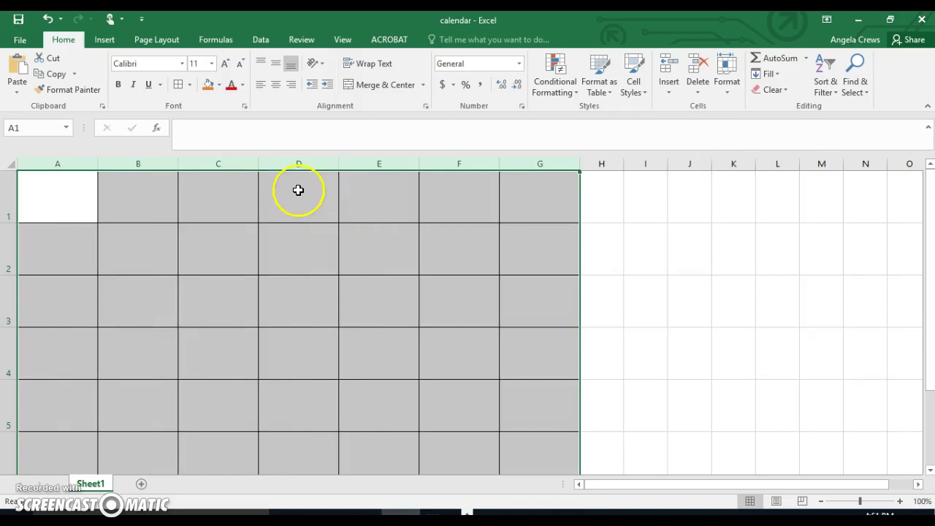
# Step: Enlarge row 1 to a height of about 70.5 for the calendar heading
pyautogui.click(11, 195)
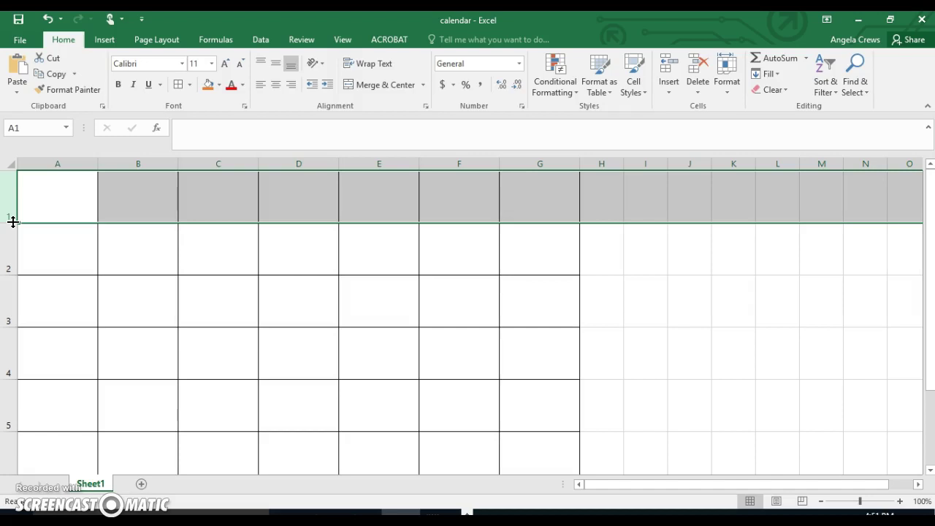
pyautogui.moveTo(13, 222); pyautogui.dragTo(13, 232)
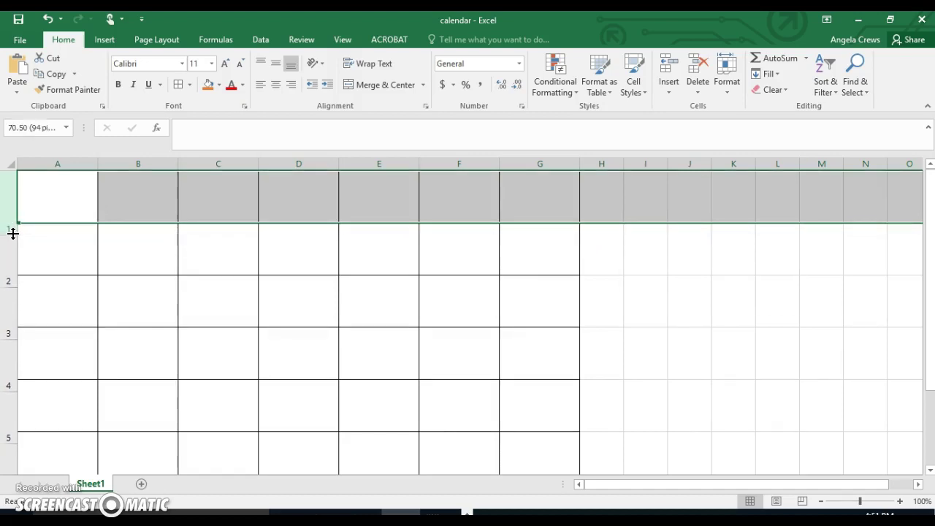
pyautogui.click(36, 202)
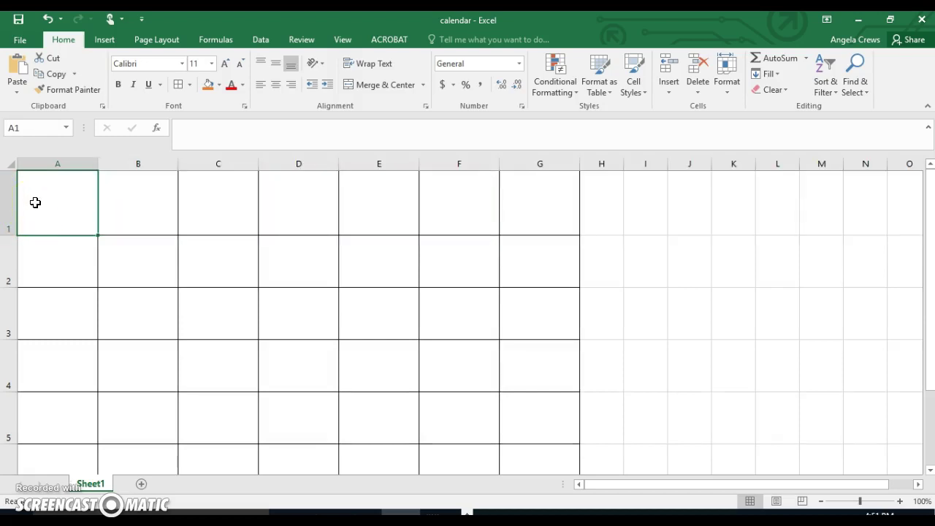
# Step: Merge and center cells A1:G1 and enter October as the calendar title
pyautogui.click(50, 200)
pyautogui.moveTo(51, 201); pyautogui.dragTo(511, 211)
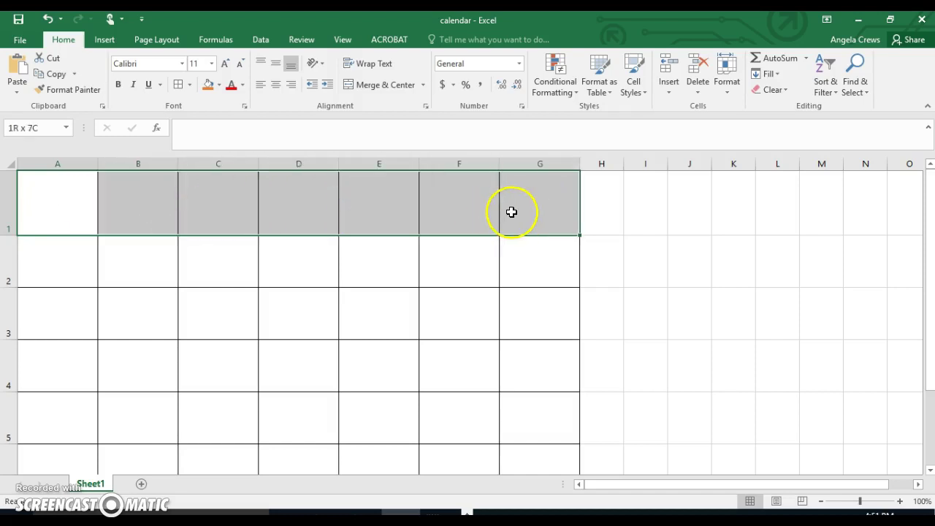
pyautogui.click(383, 91)
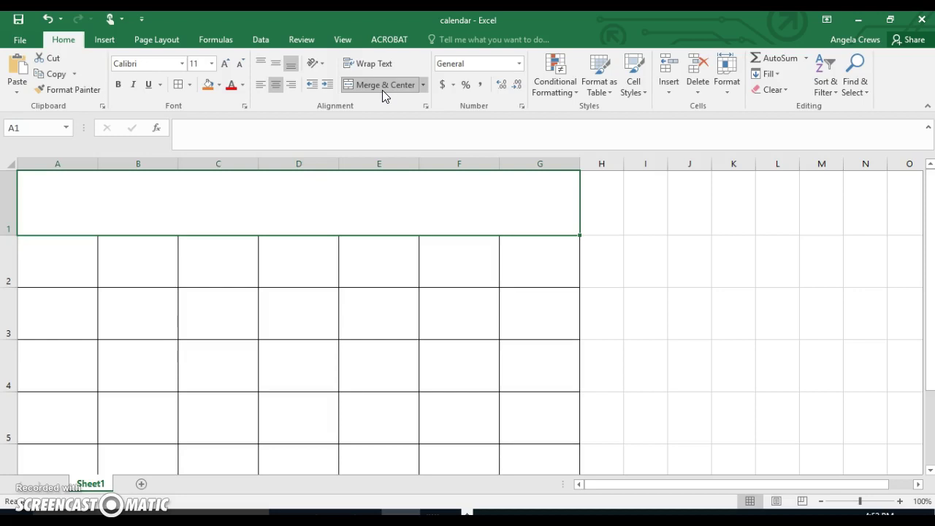
pyautogui.write('October')
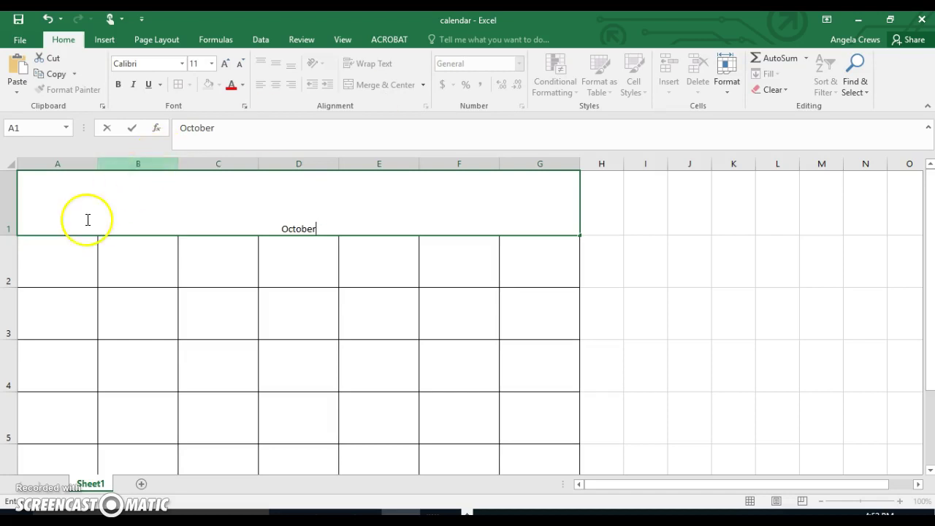
# Step: Enter Sunday in cell A2 as the first weekday heading
pyautogui.click(58, 256)
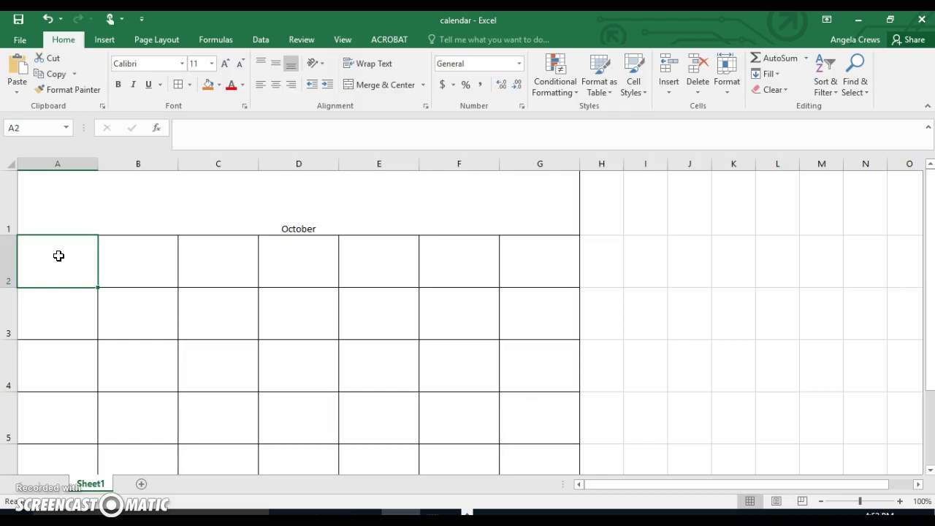
pyautogui.write('Sunday')
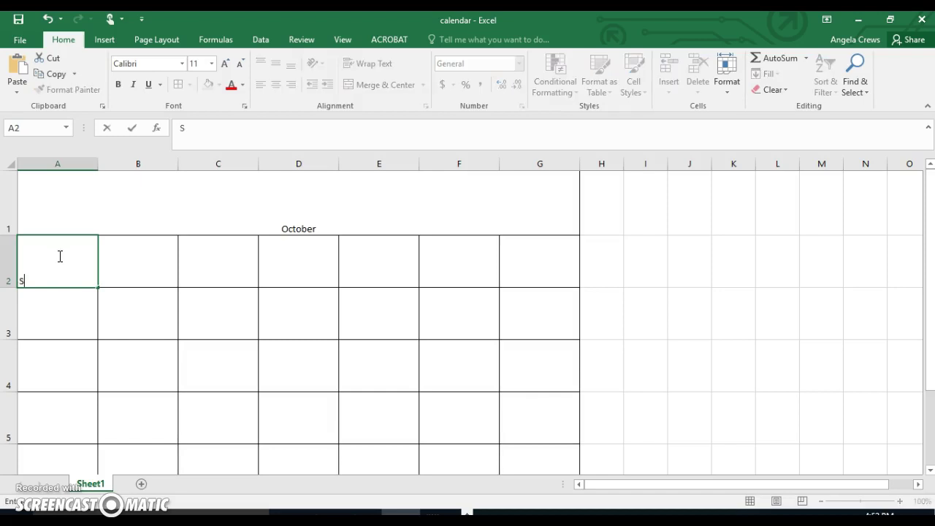
pyautogui.press('BackSpace')
pyautogui.write('y')
pyautogui.press('Return')
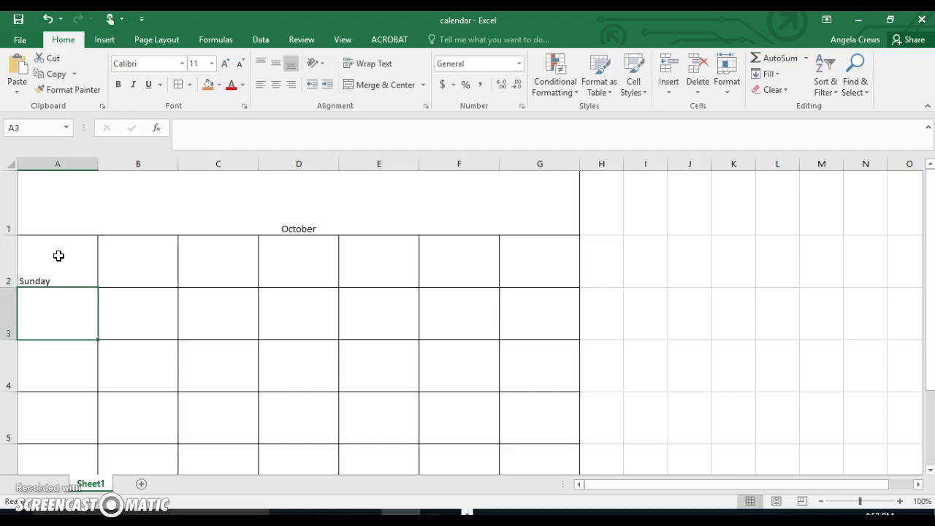
# Step: Fill the weekday series from Sunday in A2 across to G2, producing Monday through Saturday
pyautogui.click(59, 256)
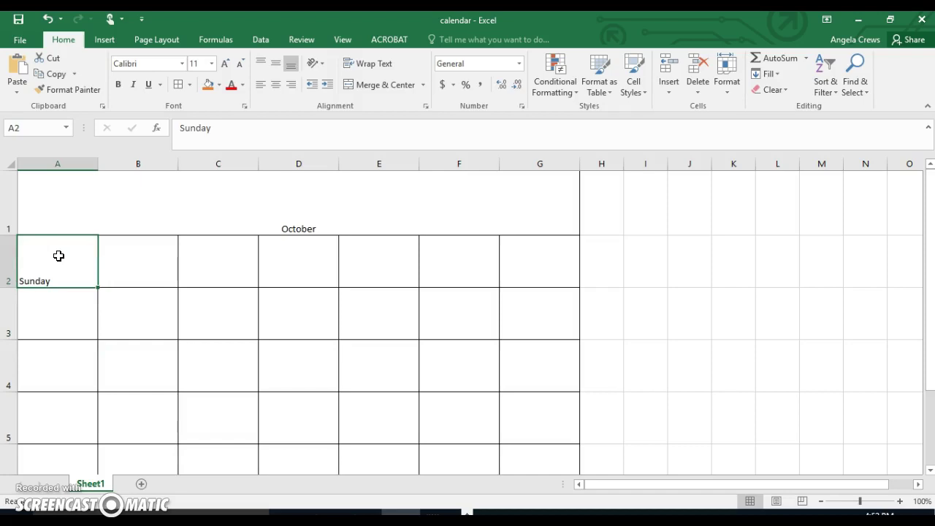
pyautogui.doubleClick(58, 255)
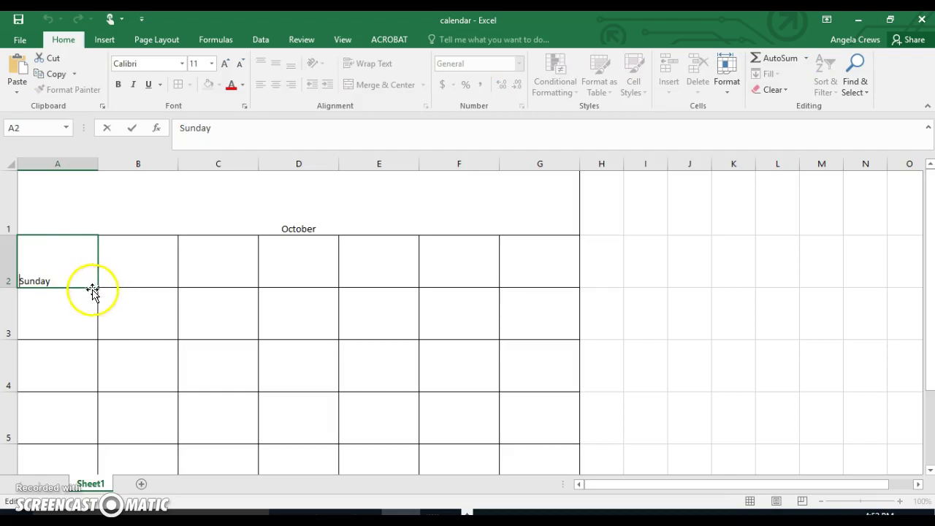
pyautogui.moveTo(93, 291); pyautogui.dragTo(52, 260)
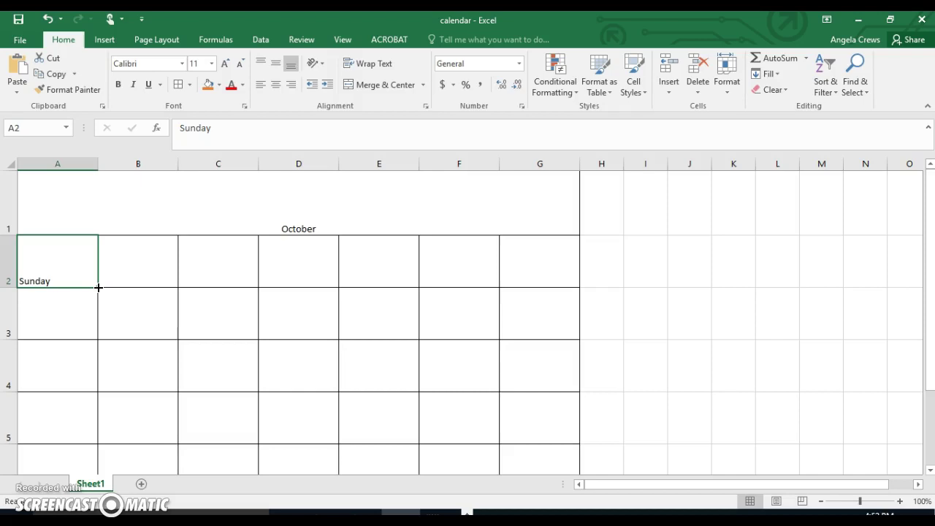
pyautogui.moveTo(99, 288); pyautogui.dragTo(551, 293)
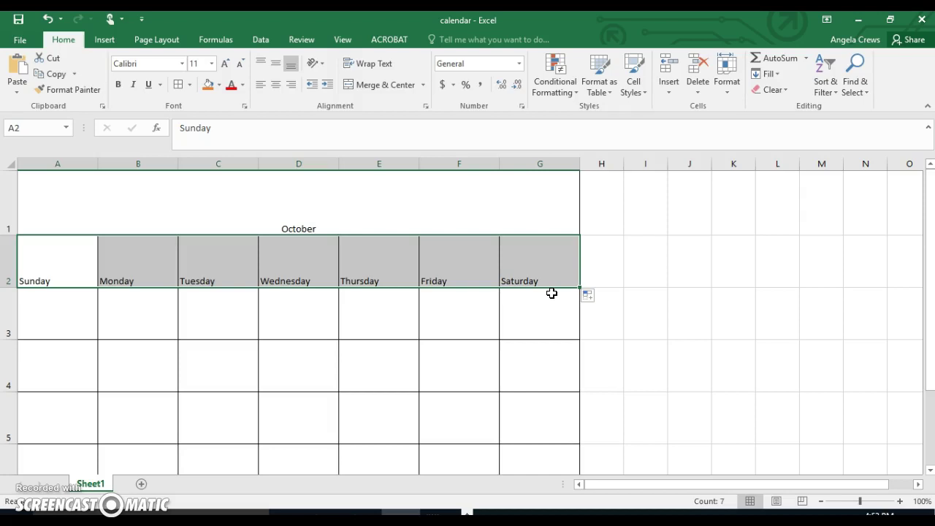
pyautogui.click(463, 326)
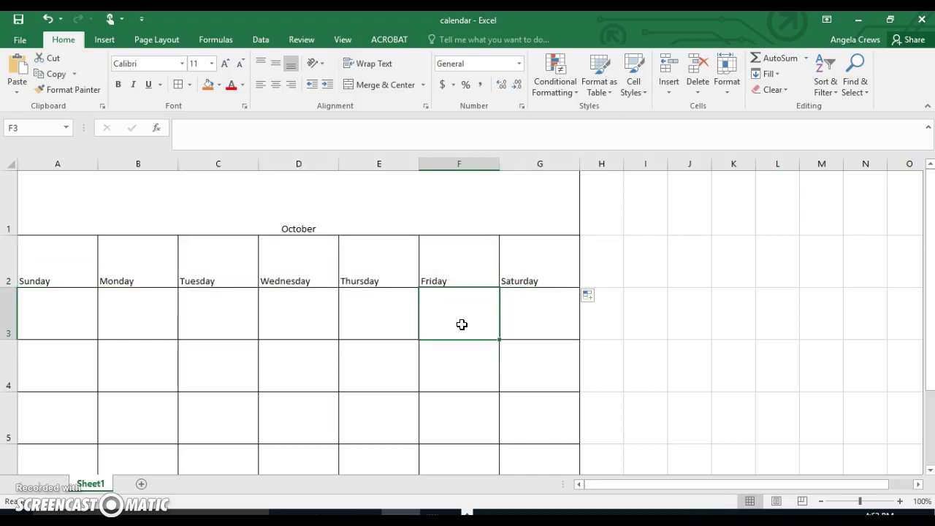
pyautogui.write('1')
pyautogui.press('Tab')
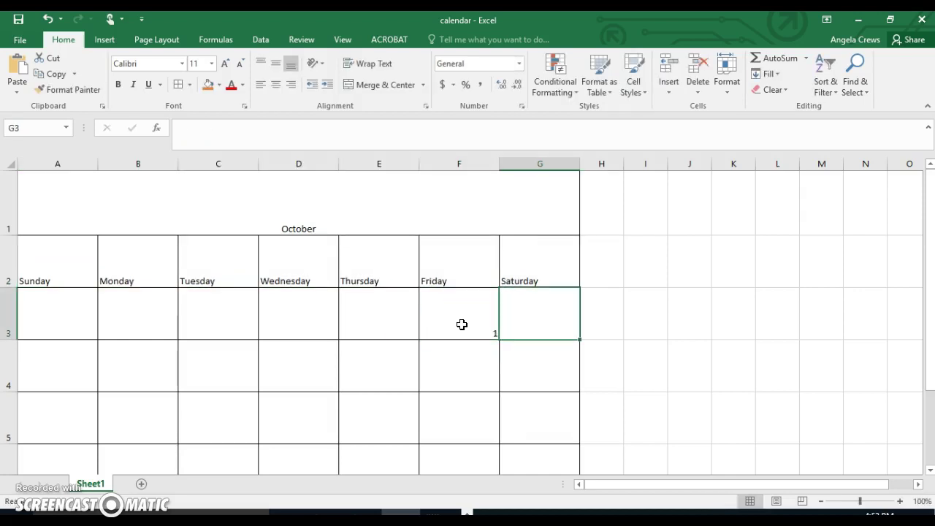
pyautogui.write('2')
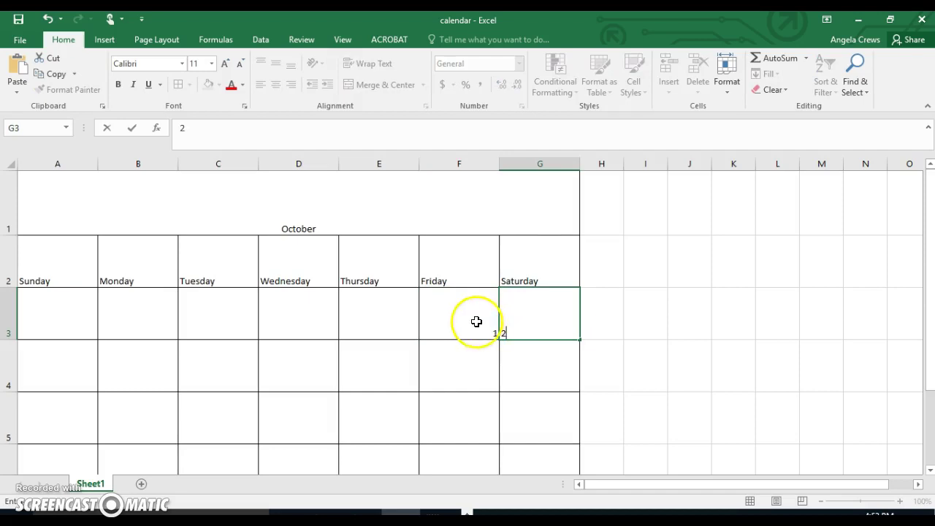
pyautogui.moveTo(476, 321); pyautogui.dragTo(522, 317)
pyautogui.press('Delete')
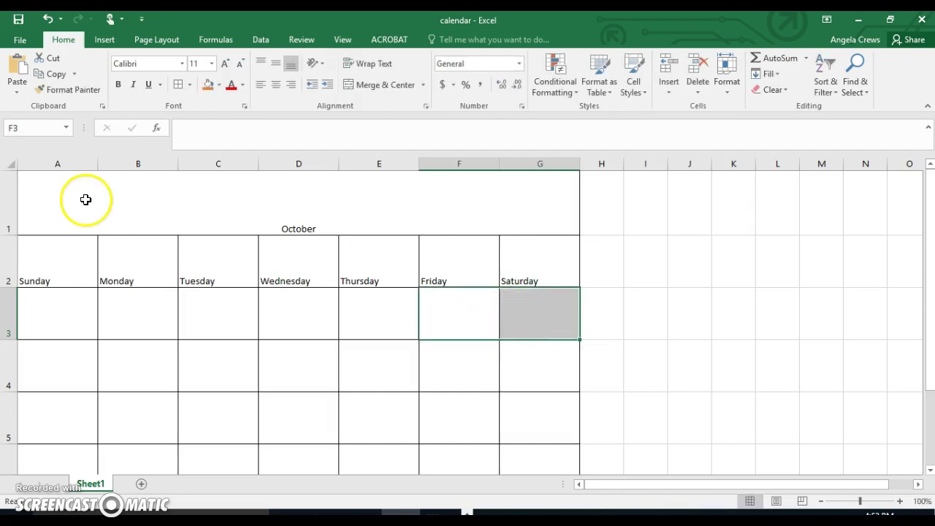
# Step: Enter 1 in A3 and 2 in B3, and extend the number series across to 7 in G3
pyautogui.click(54, 307)
pyautogui.write('1')
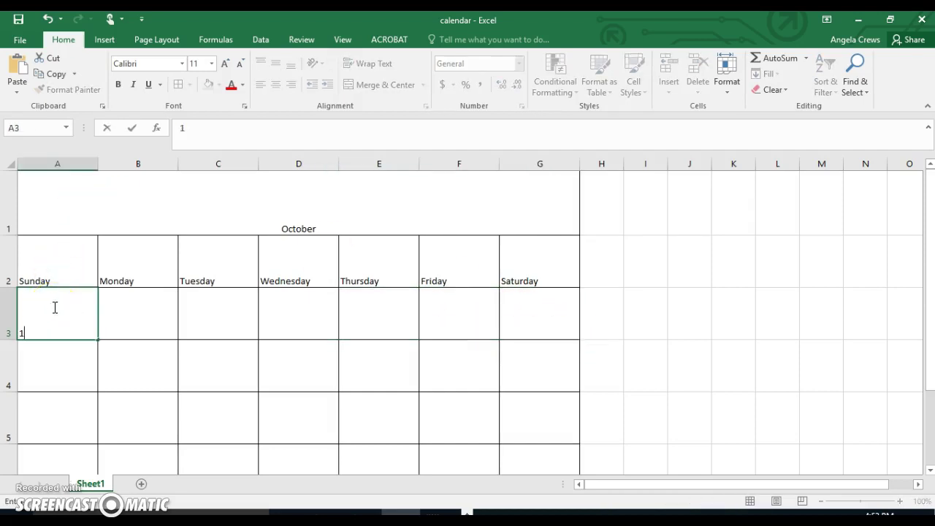
pyautogui.press('Tab')
pyautogui.write('2')
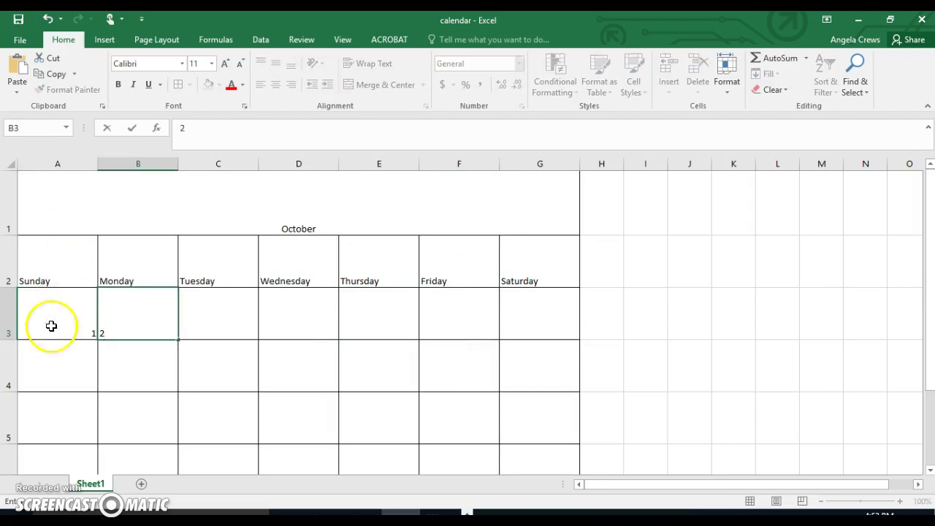
pyautogui.click(52, 363)
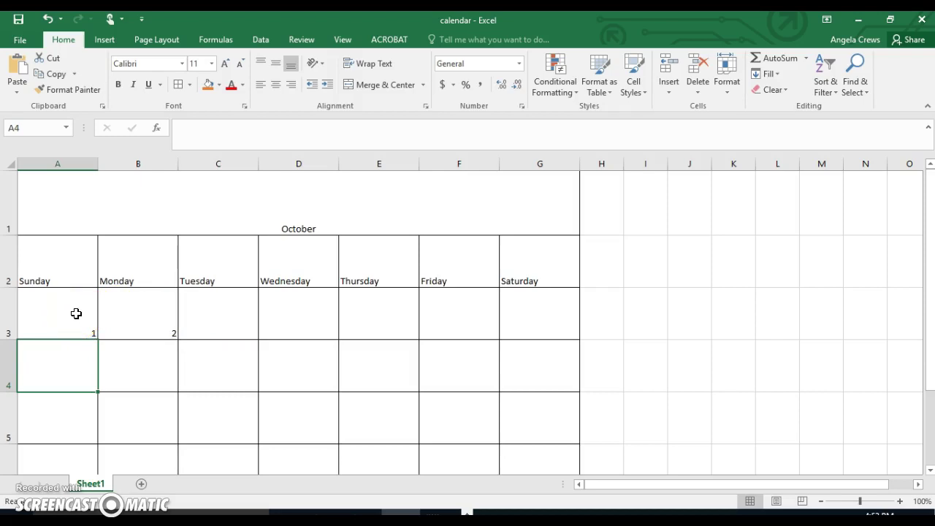
pyautogui.click(76, 314)
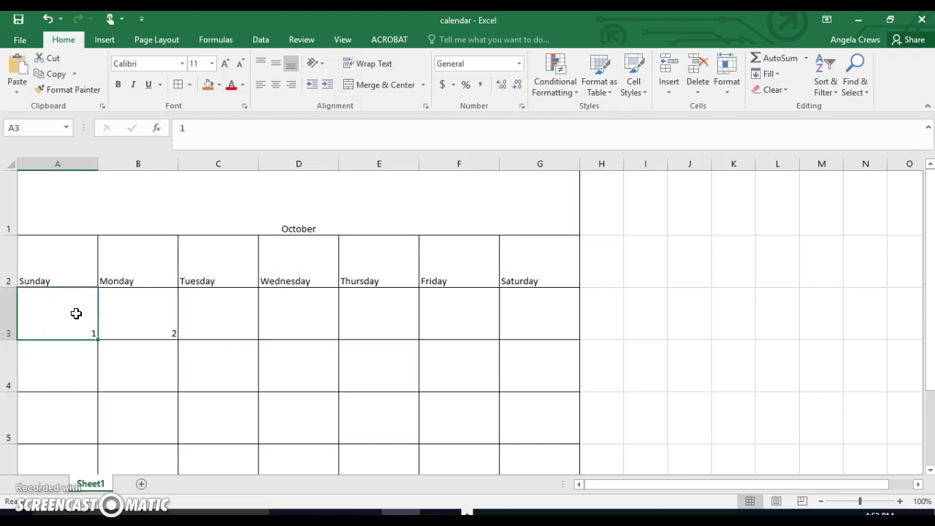
pyautogui.moveTo(76, 313); pyautogui.dragTo(120, 315)
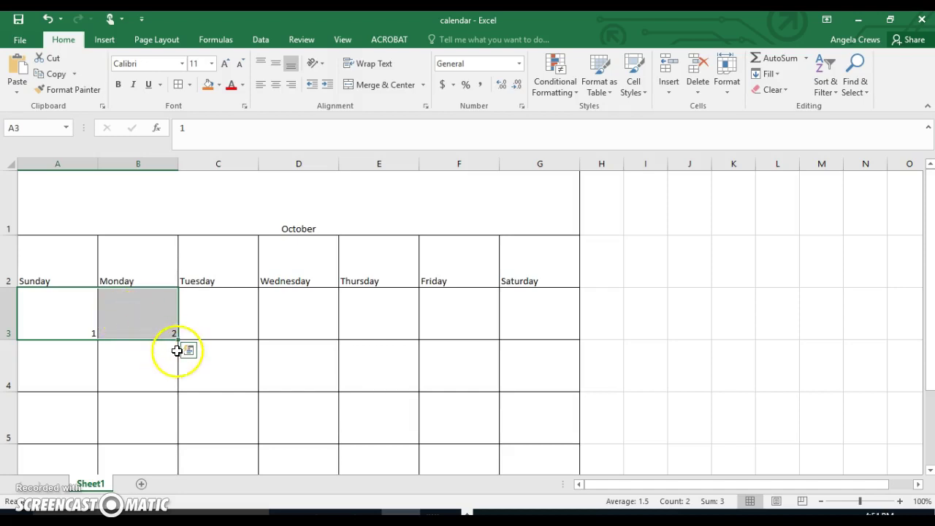
pyautogui.moveTo(179, 337); pyautogui.dragTo(547, 330)
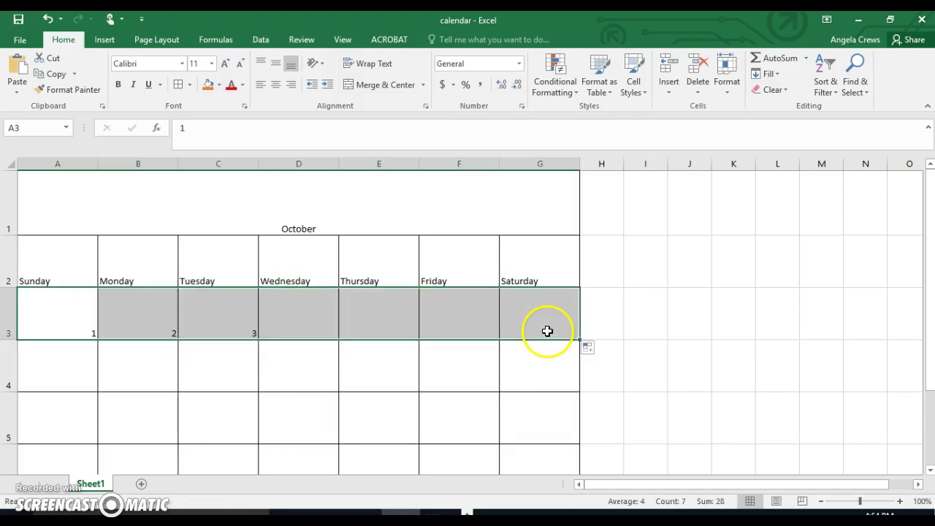
# Step: Enter 8 in A4 and 9 in B4, and extend the number series across to 14 in G4
pyautogui.click(74, 352)
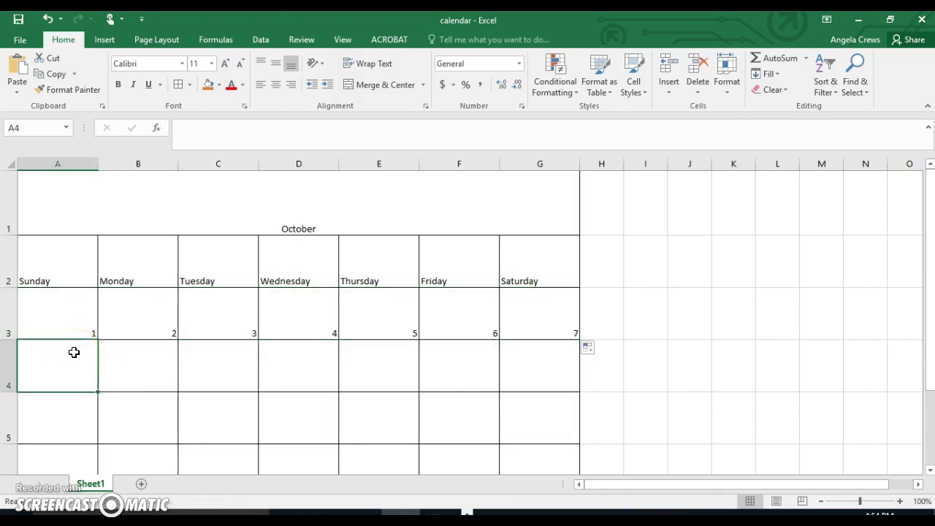
pyautogui.write('8')
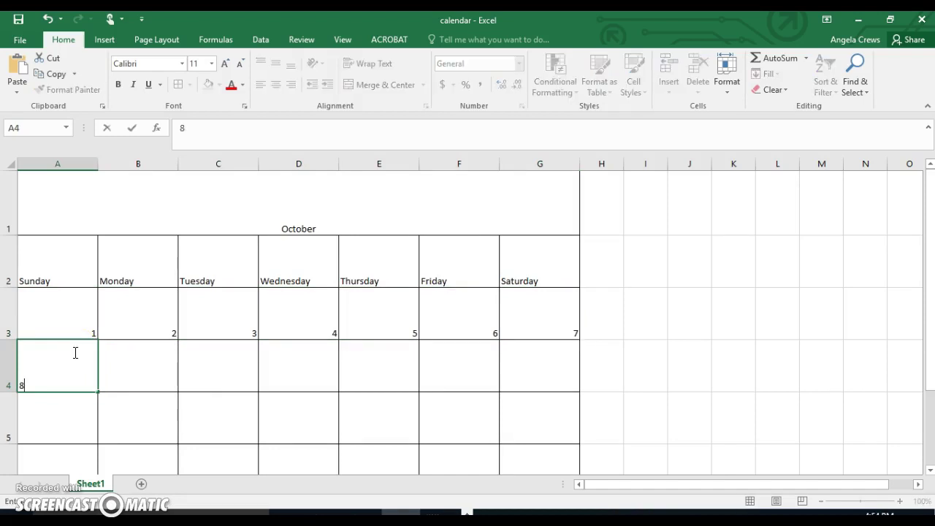
pyautogui.press('Tab')
pyautogui.write('9')
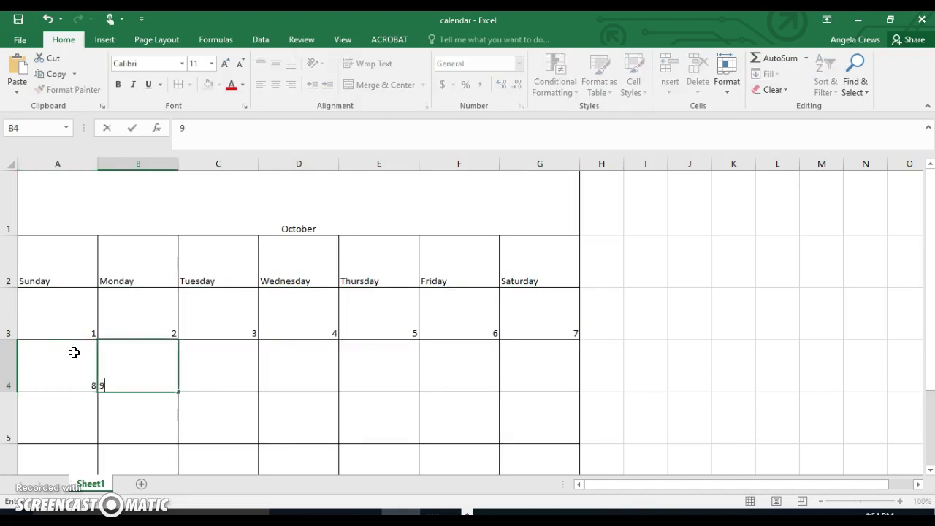
pyautogui.click(75, 359)
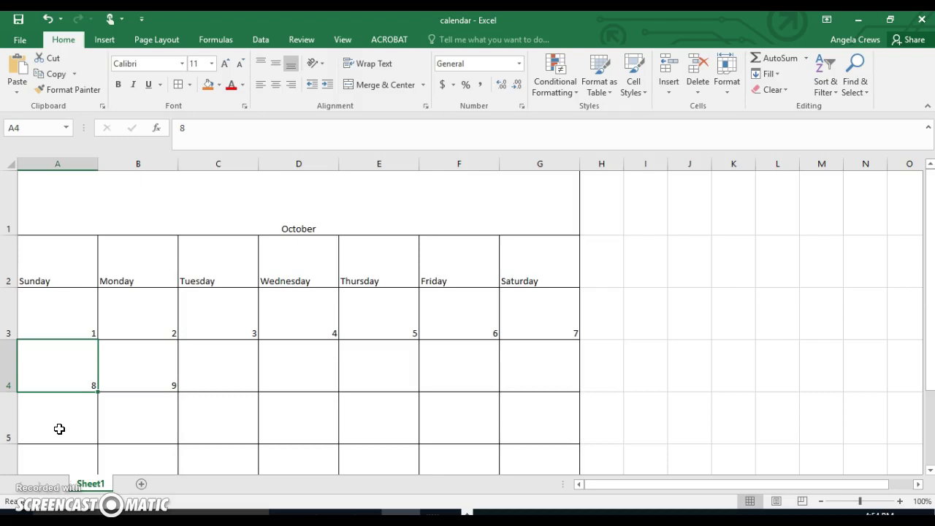
pyautogui.moveTo(72, 381); pyautogui.dragTo(129, 372)
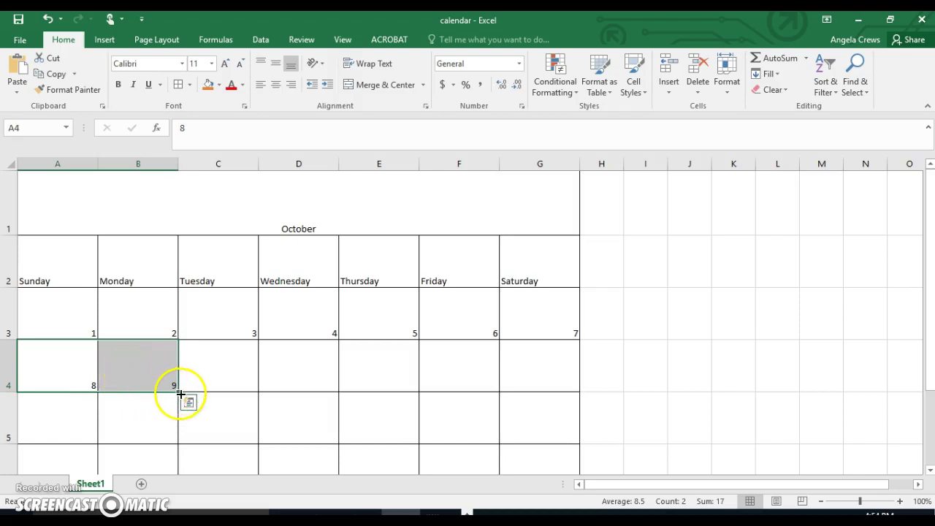
pyautogui.moveTo(180, 395); pyautogui.dragTo(546, 399)
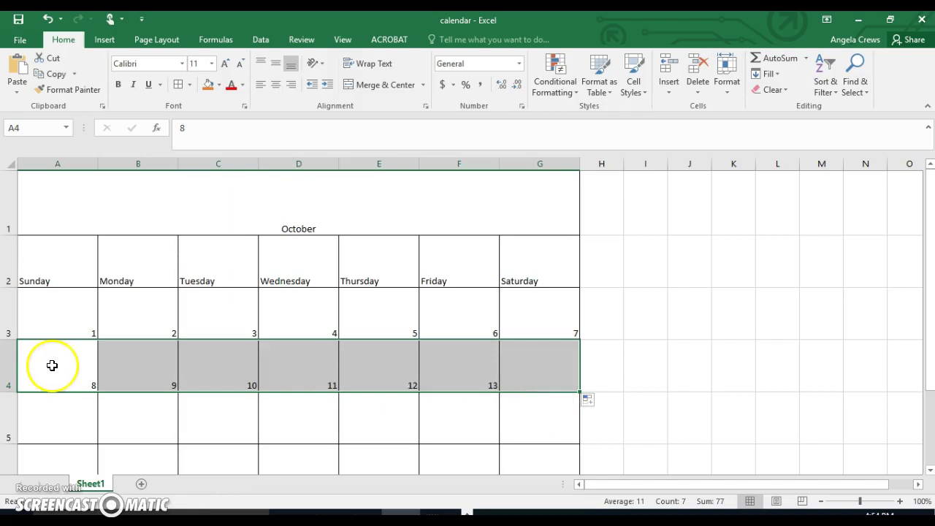
# Step: Enter 15 in A5 and 16 in B5, and extend the number series across to 21 in G5
pyautogui.click(70, 433)
pyautogui.write('15')
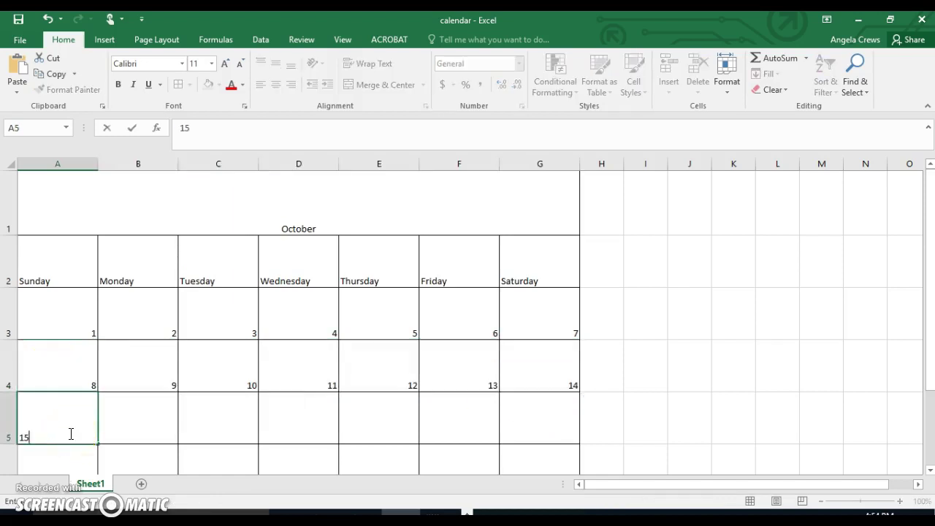
pyautogui.press('Tab')
pyautogui.write('16')
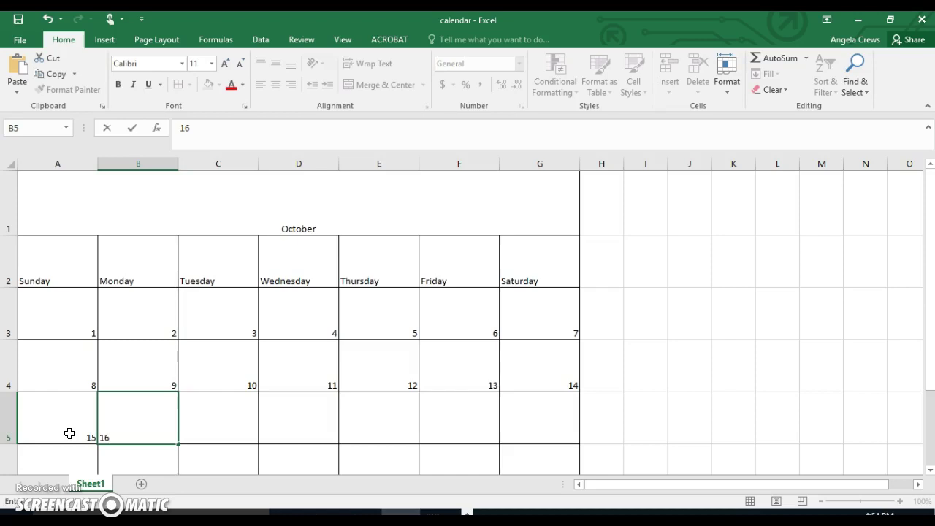
pyautogui.press('Return')
pyautogui.click(72, 396)
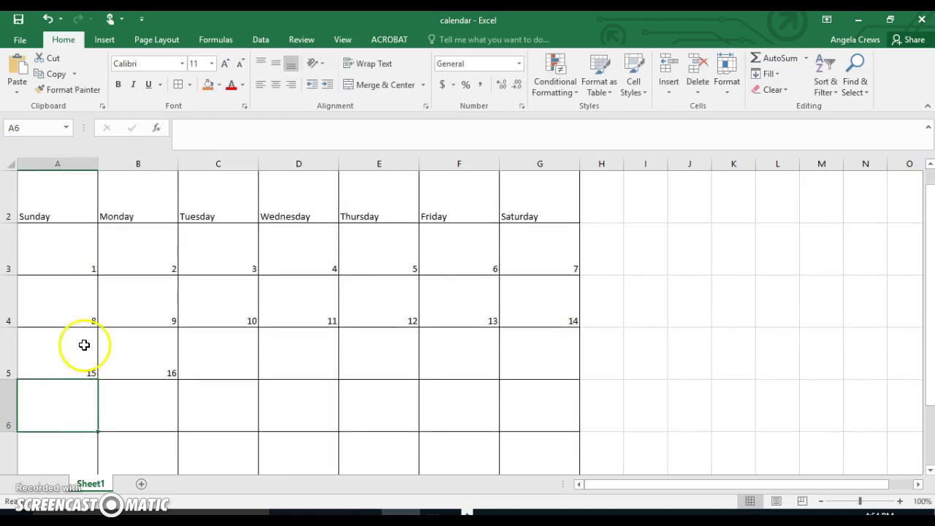
pyautogui.moveTo(83, 344); pyautogui.dragTo(555, 385)
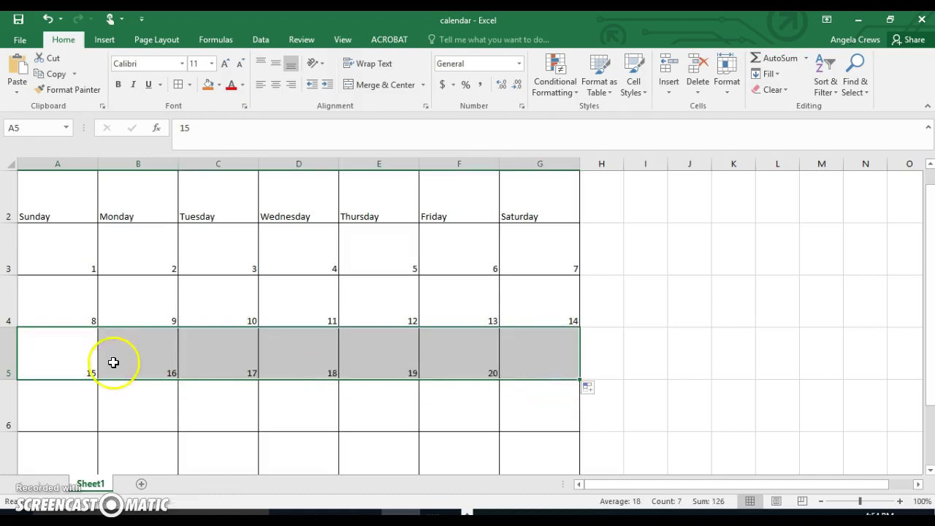
# Step: Enter 22 in A6 and 23 in B6, and extend the number series across to 28 in G6
pyautogui.click(63, 411)
pyautogui.write('22')
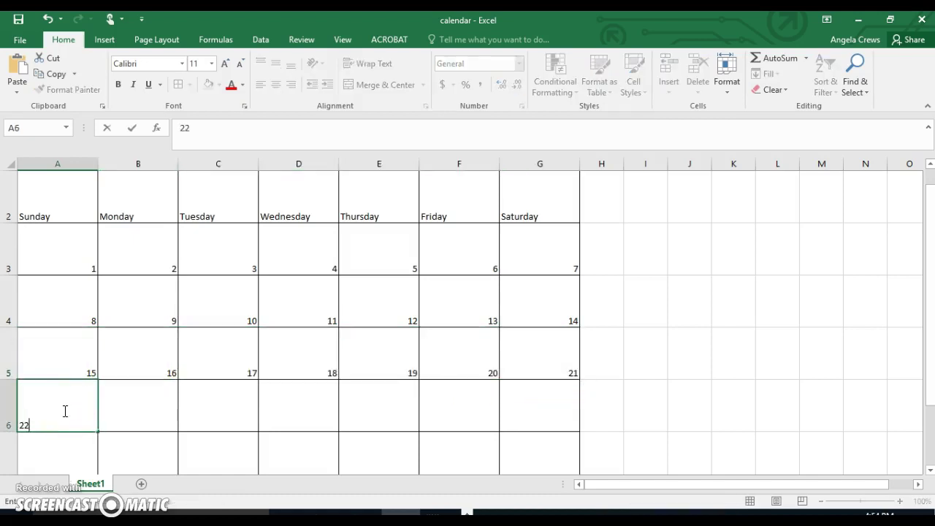
pyautogui.press('Tab')
pyautogui.write('23')
pyautogui.press('Return')
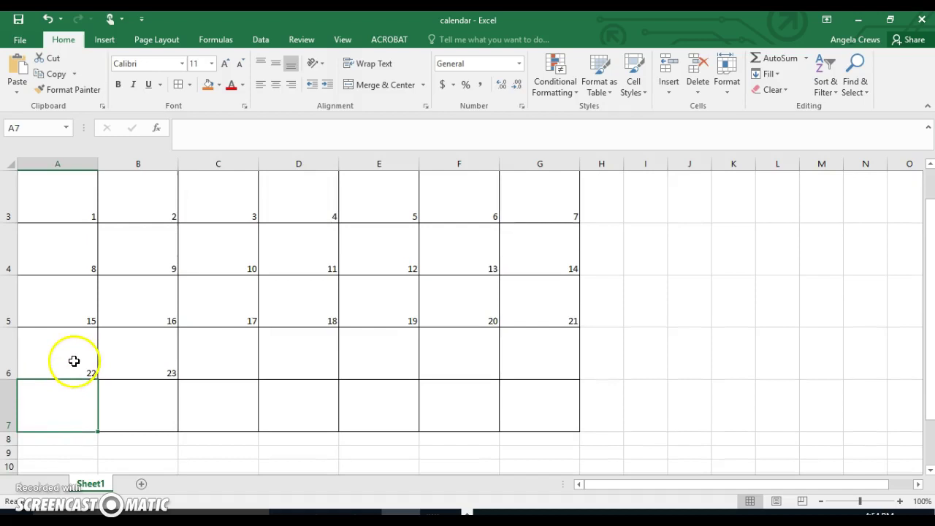
pyautogui.moveTo(76, 360); pyautogui.dragTo(568, 381)
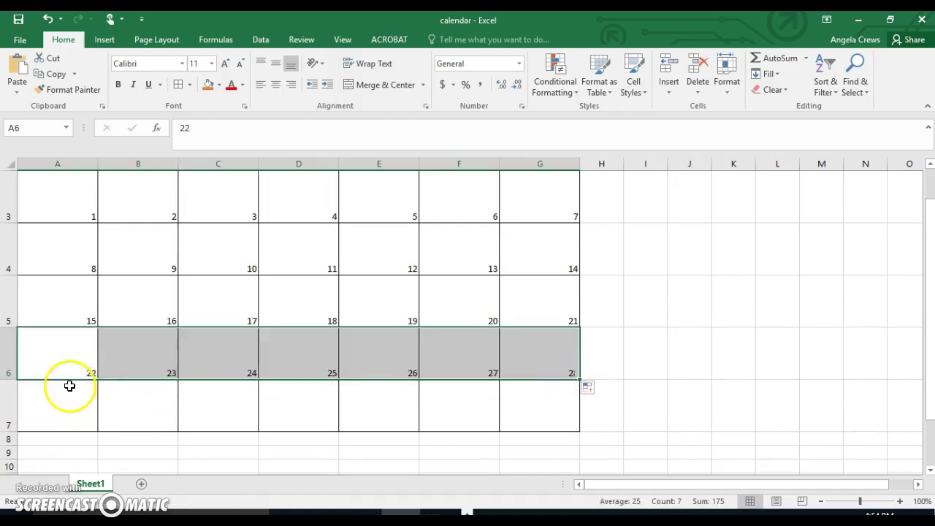
pyautogui.click(65, 388)
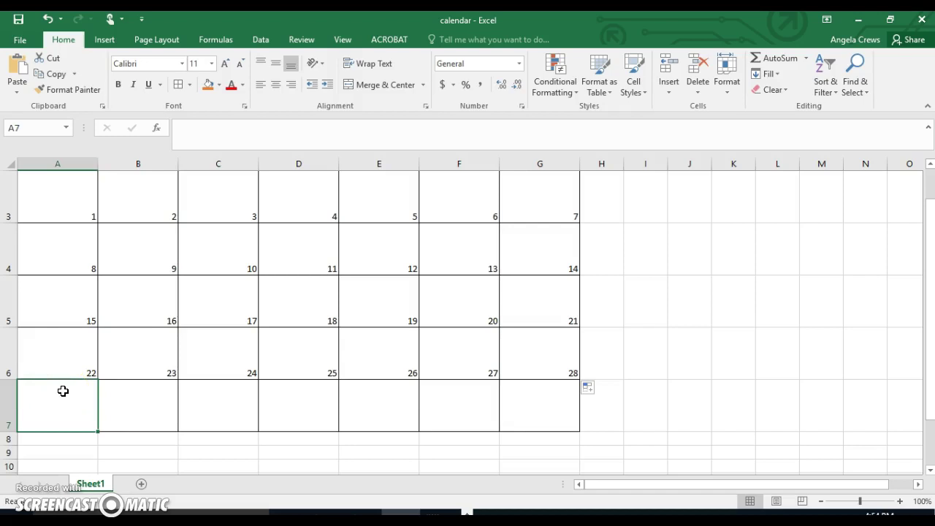
pyautogui.write('24')
pyautogui.press('Tab')
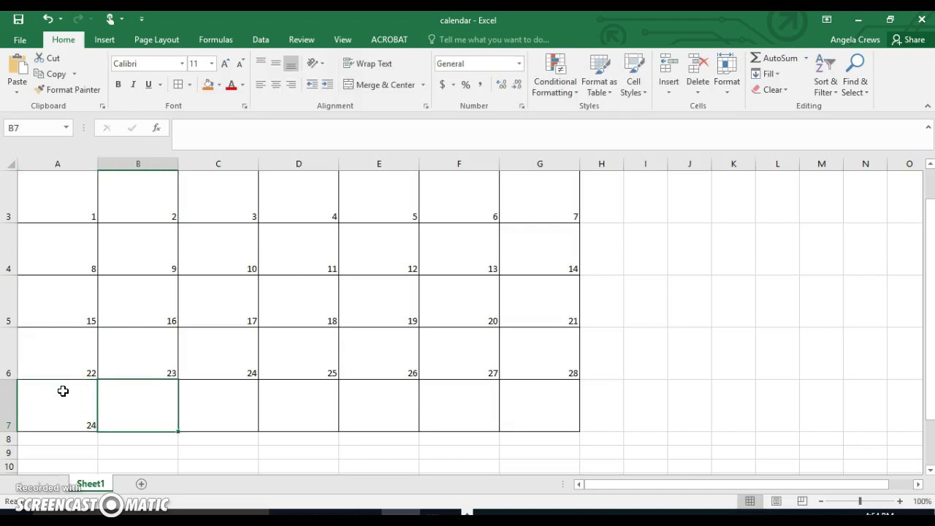
# Step: Enter the last dates 29, 30 and 31 in cells A7, B7 and C7
pyautogui.click(62, 391)
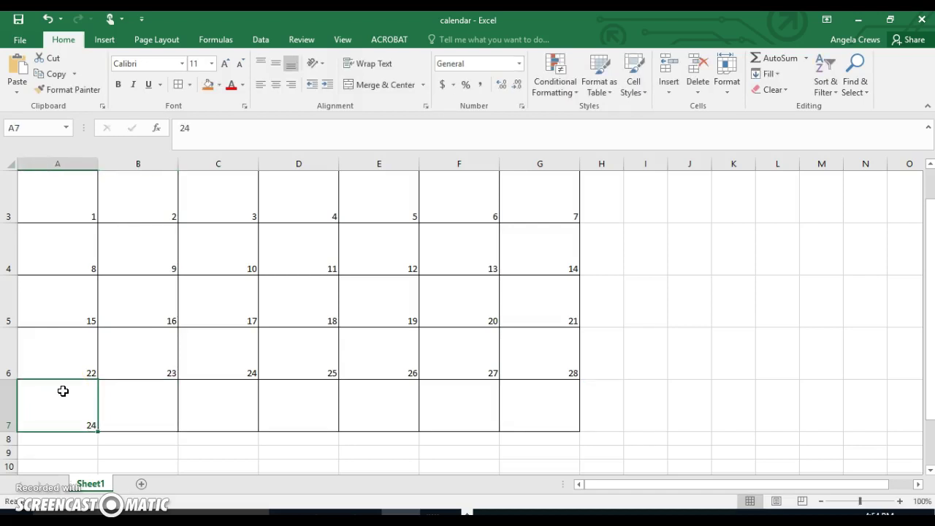
pyautogui.write('29')
pyautogui.press('Tab')
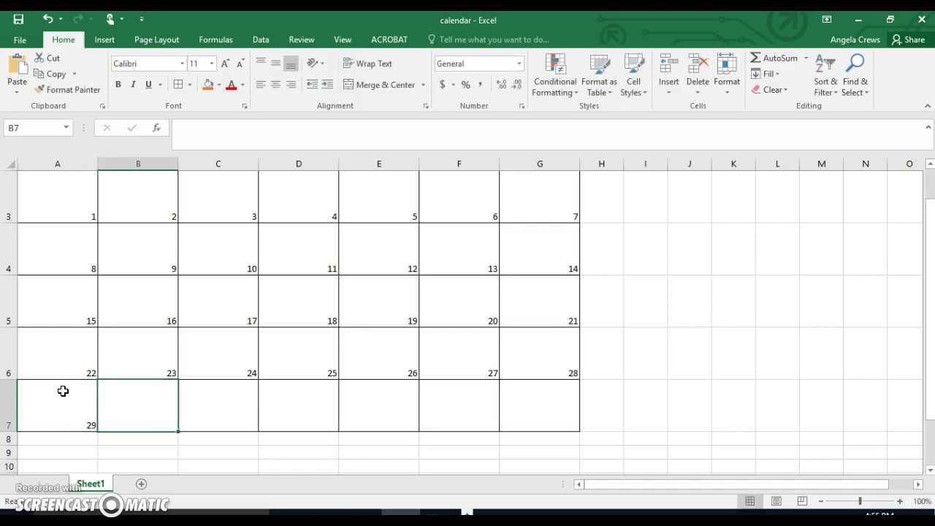
pyautogui.write('30')
pyautogui.press('Tab')
pyautogui.write('31')
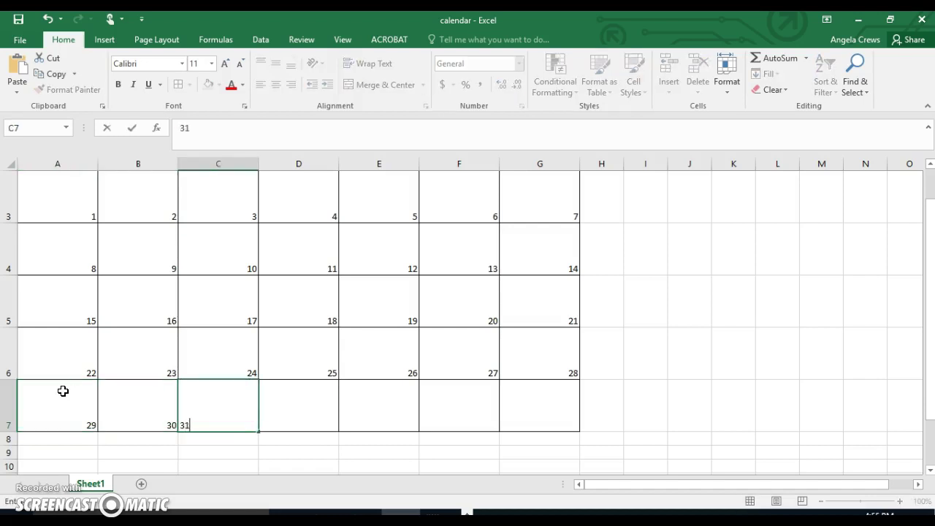
pyautogui.press('Return')
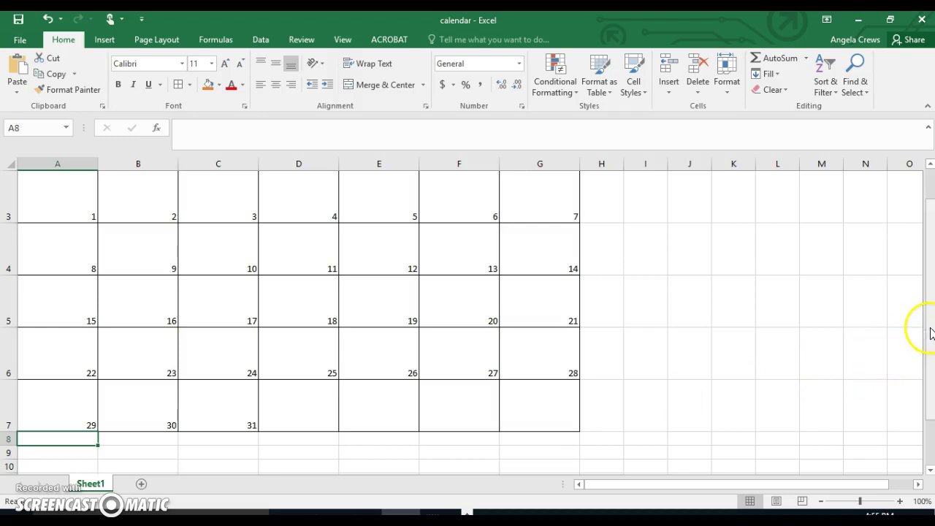
# Step: Reduce the height of row 2, which holds the weekday headings, slightly
pyautogui.moveTo(931, 333); pyautogui.dragTo(931, 318)
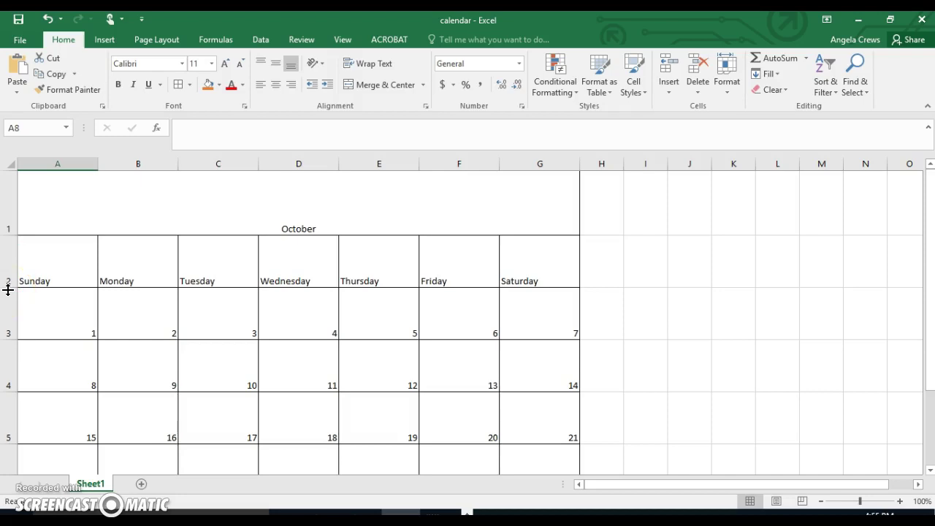
pyautogui.moveTo(8, 290); pyautogui.dragTo(8, 280)
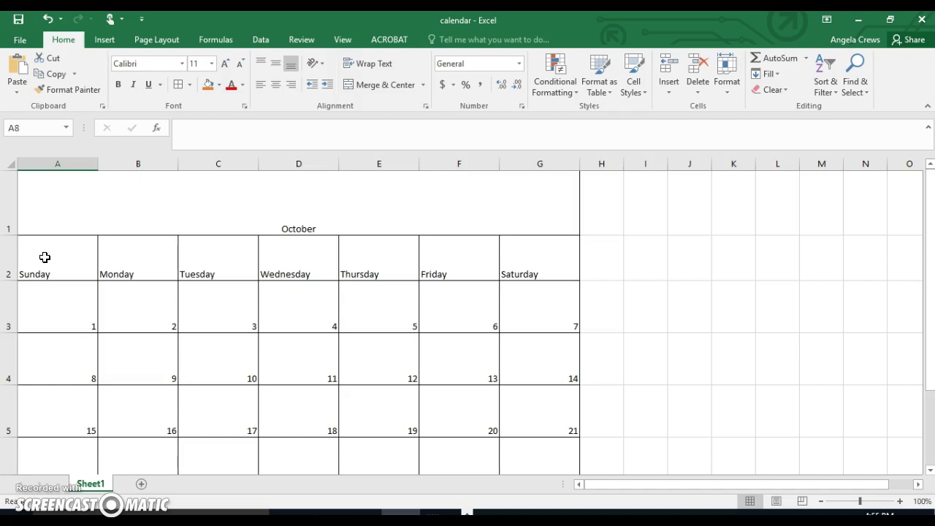
# Step: Set the font of the entire sheet to Berlin Sans FB Demi
pyautogui.click(10, 162)
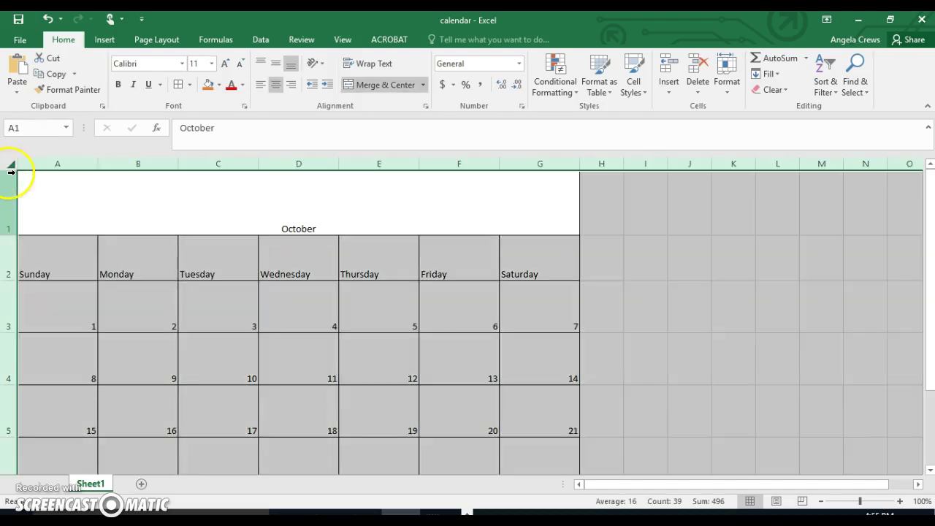
pyautogui.click(182, 64)
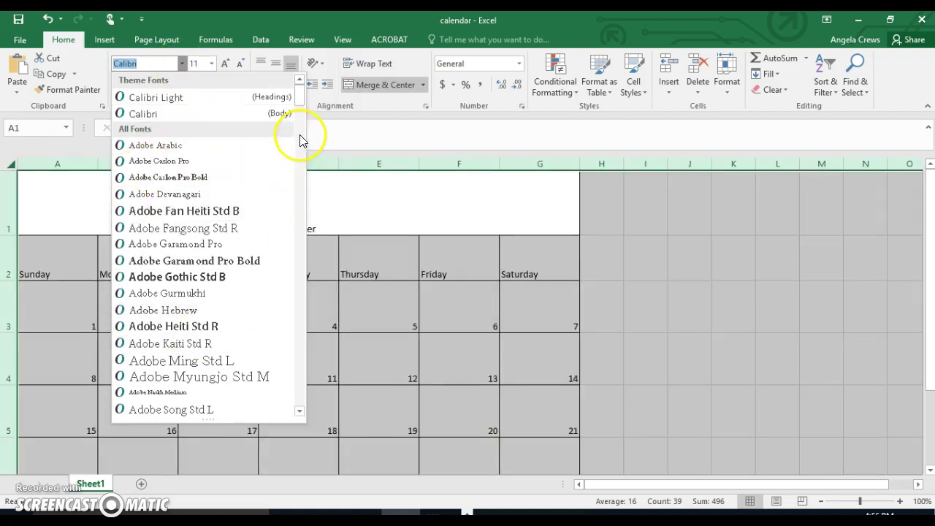
pyautogui.moveTo(302, 100); pyautogui.dragTo(305, 124)
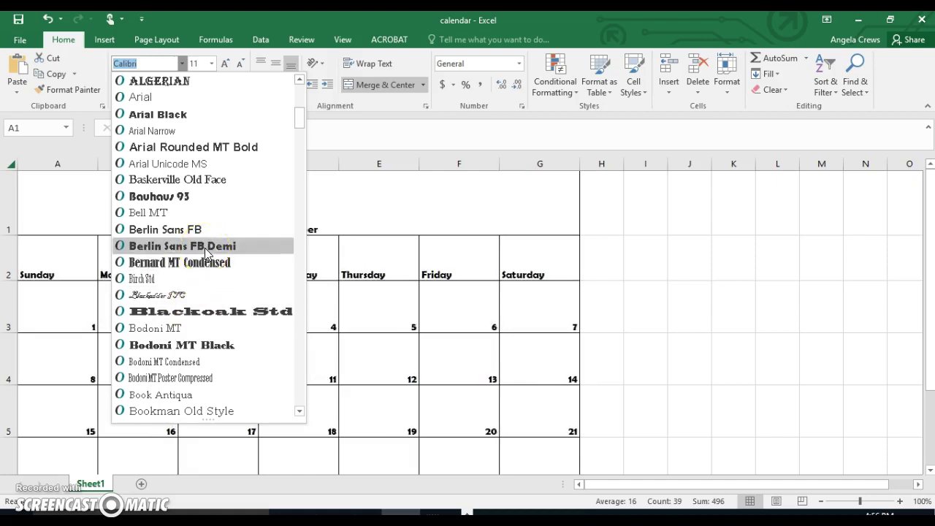
pyautogui.click(205, 247)
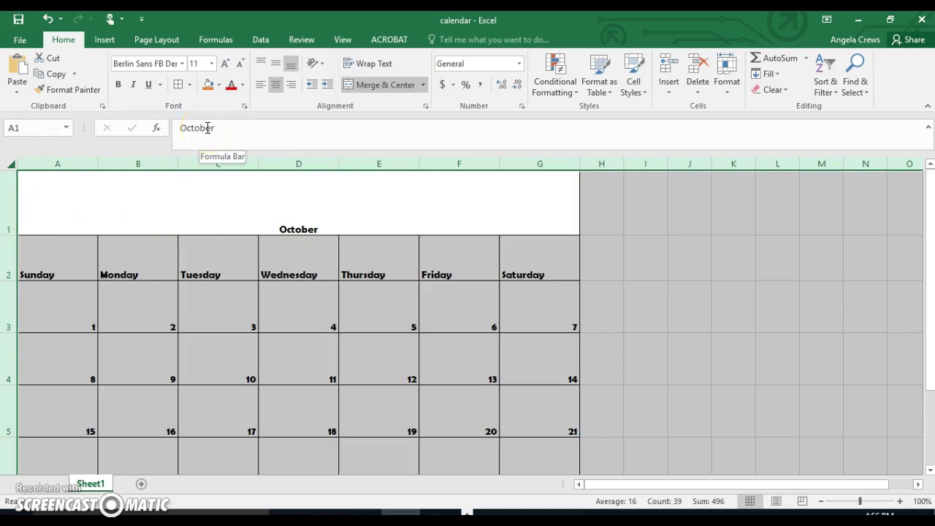
# Step: Change the font of the entire sheet to Chiller
pyautogui.click(182, 64)
pyautogui.moveTo(299, 109); pyautogui.dragTo(303, 156)
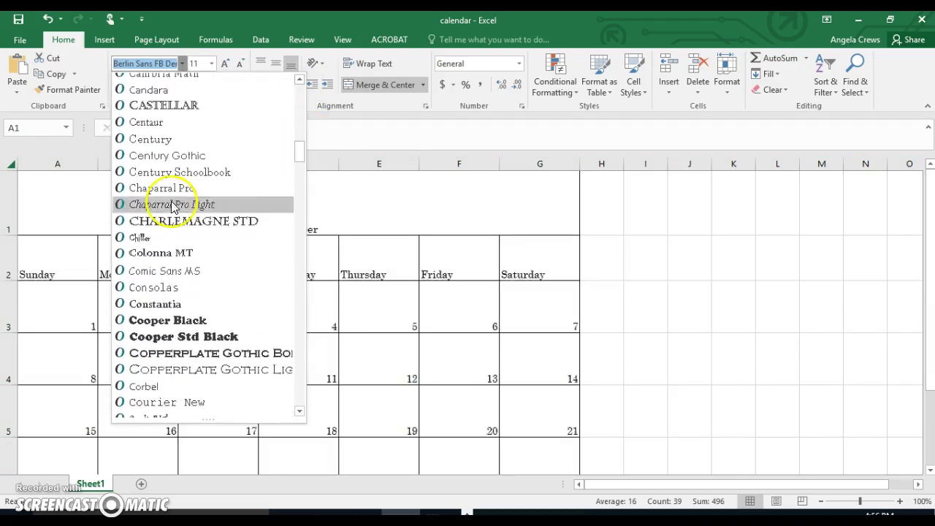
pyautogui.click(140, 234)
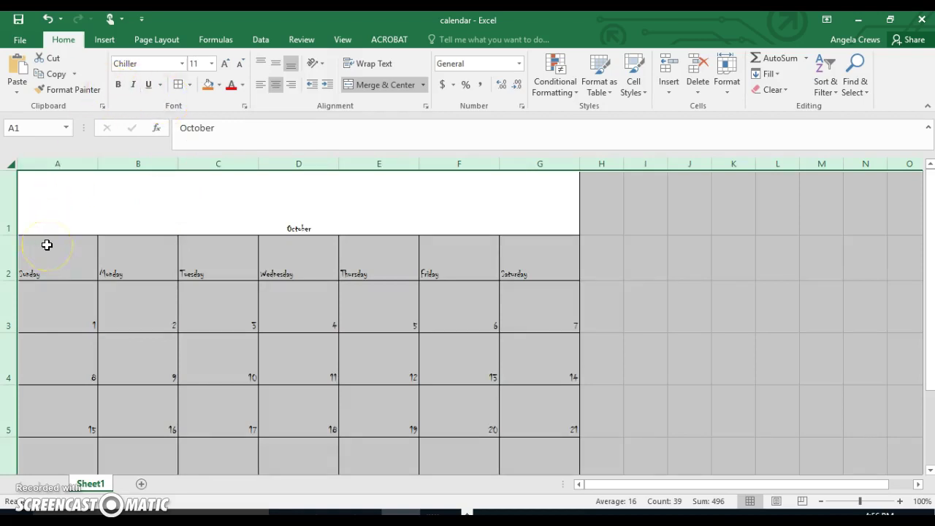
# Step: Make the weekday headings in A2:G2 bold and center them both horizontally and vertically in their cells
pyautogui.moveTo(47, 245); pyautogui.dragTo(511, 271)
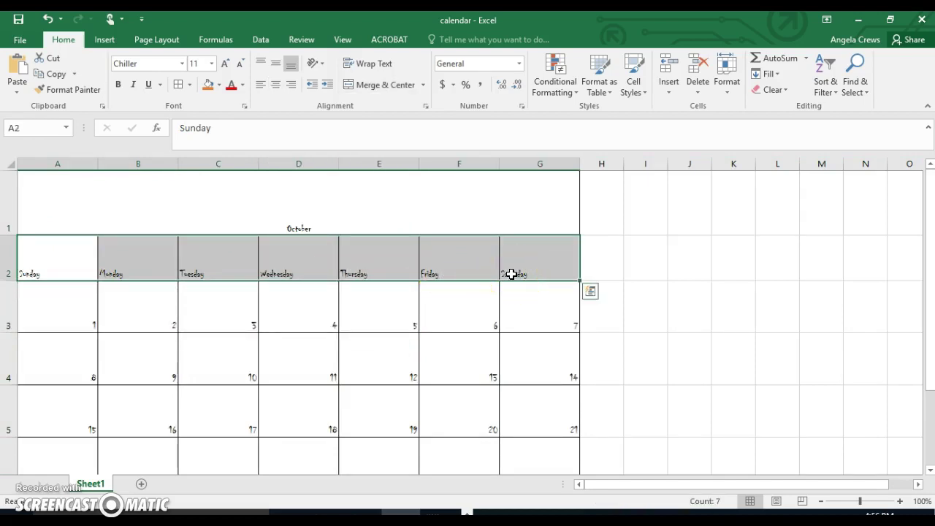
pyautogui.click(120, 86)
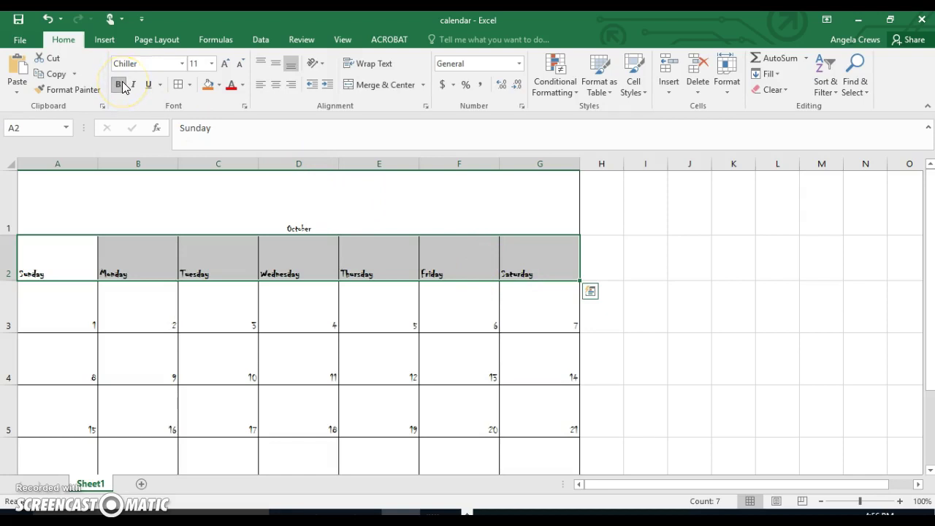
pyautogui.click(277, 87)
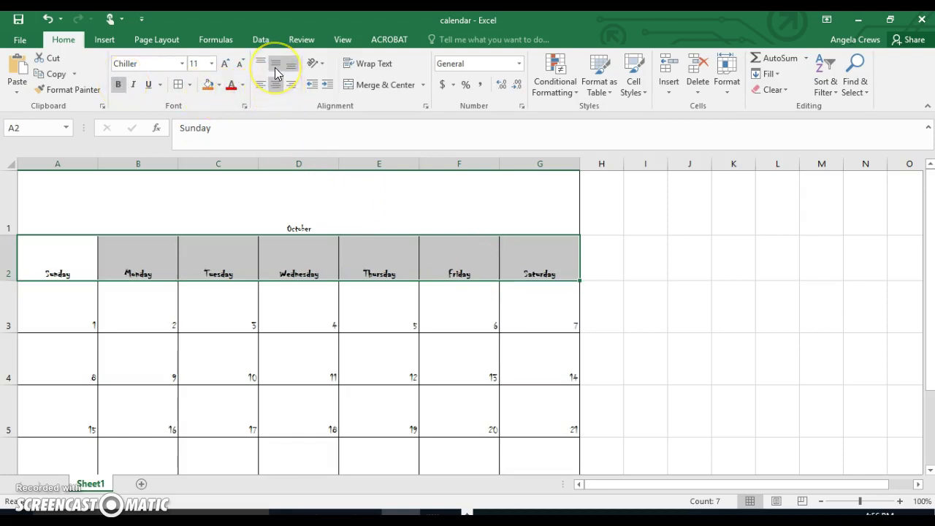
pyautogui.click(276, 67)
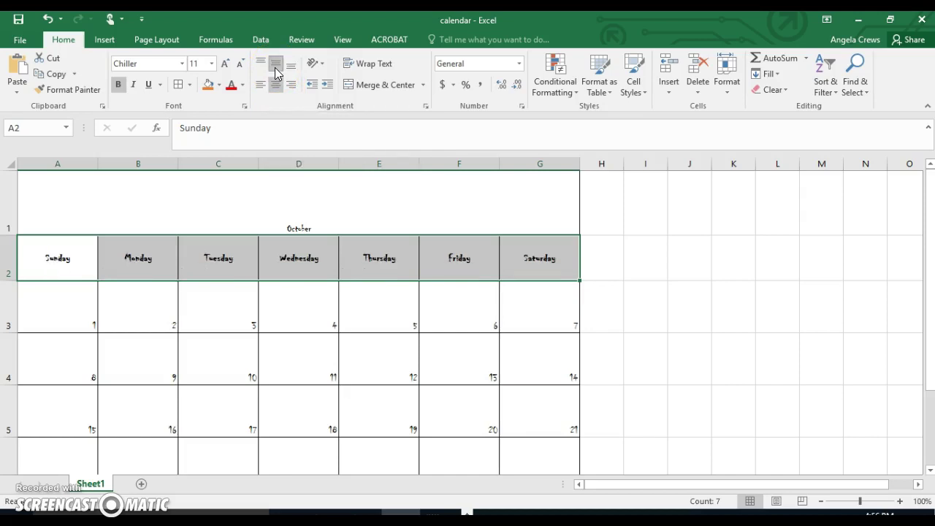
# Step: Increase the font size of the weekday headings stepwise to 24
pyautogui.click(228, 66)
pyautogui.click(229, 67)
pyautogui.click(232, 65)
pyautogui.click(232, 65)
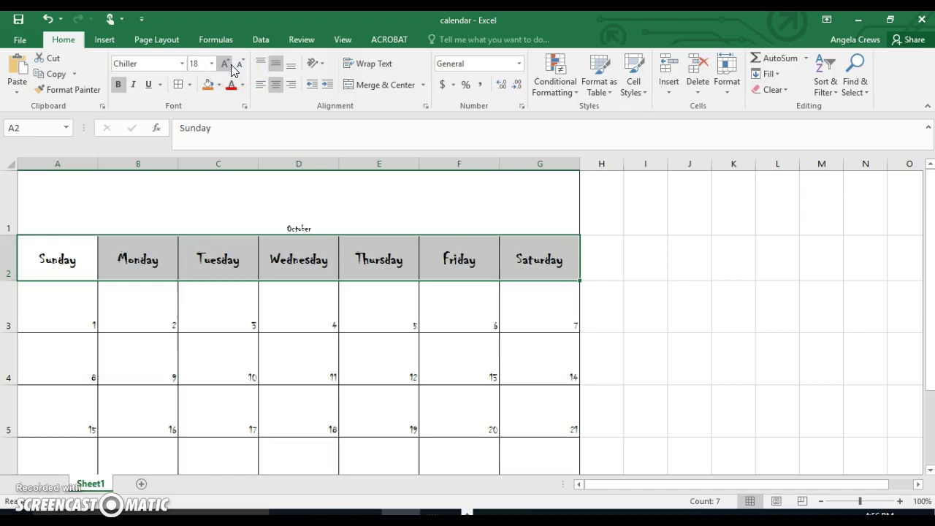
pyautogui.click(226, 64)
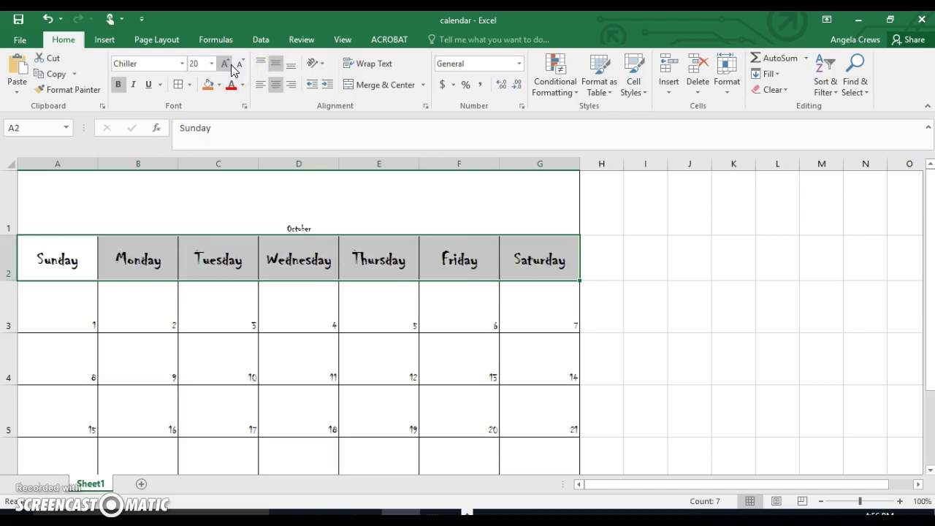
pyautogui.click(228, 65)
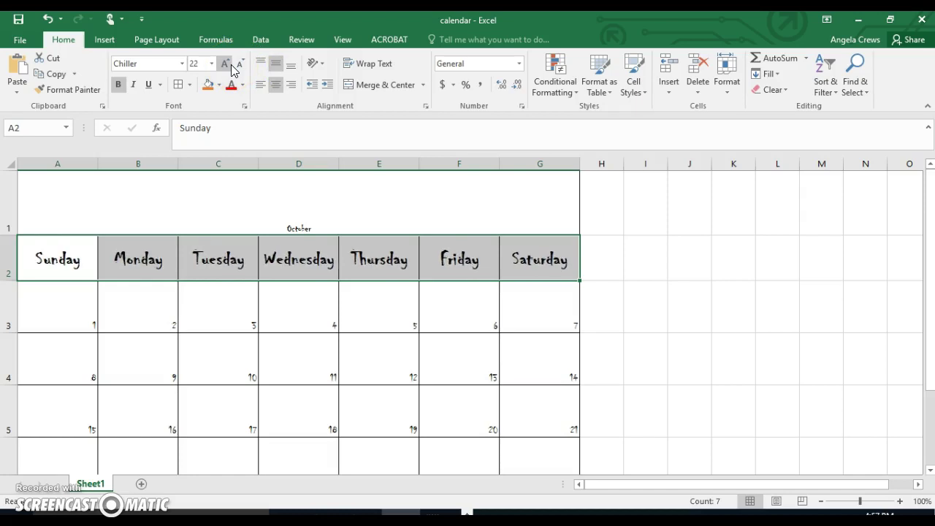
pyautogui.click(226, 64)
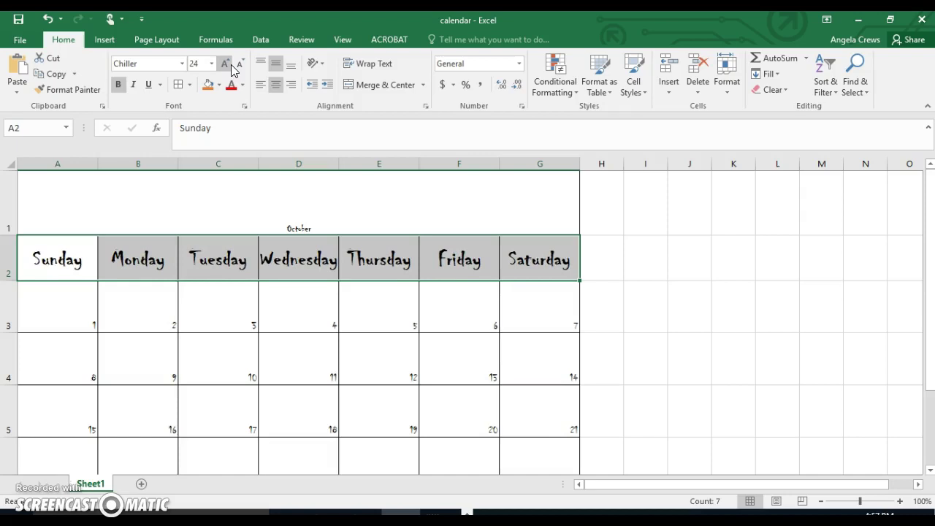
# Step: Fill the weekday heading cells with the darker orange theme color
pyautogui.click(220, 85)
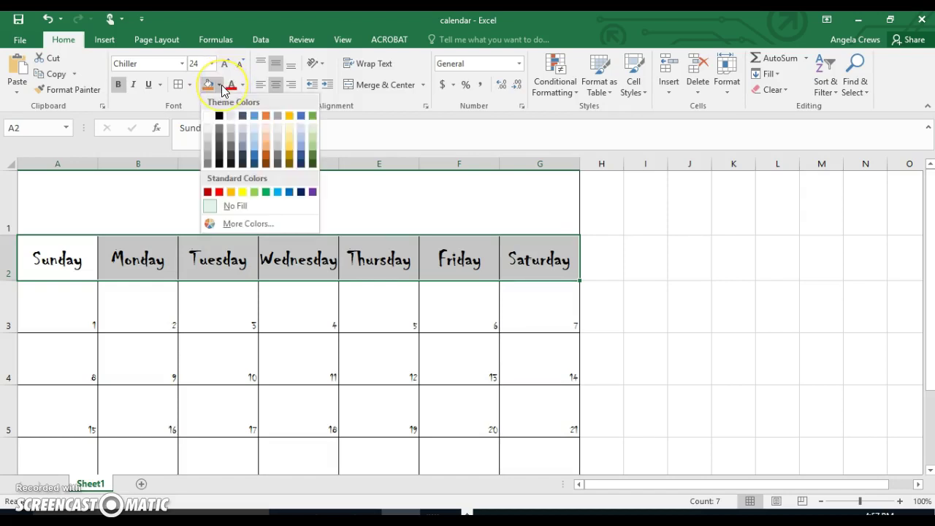
pyautogui.click(266, 159)
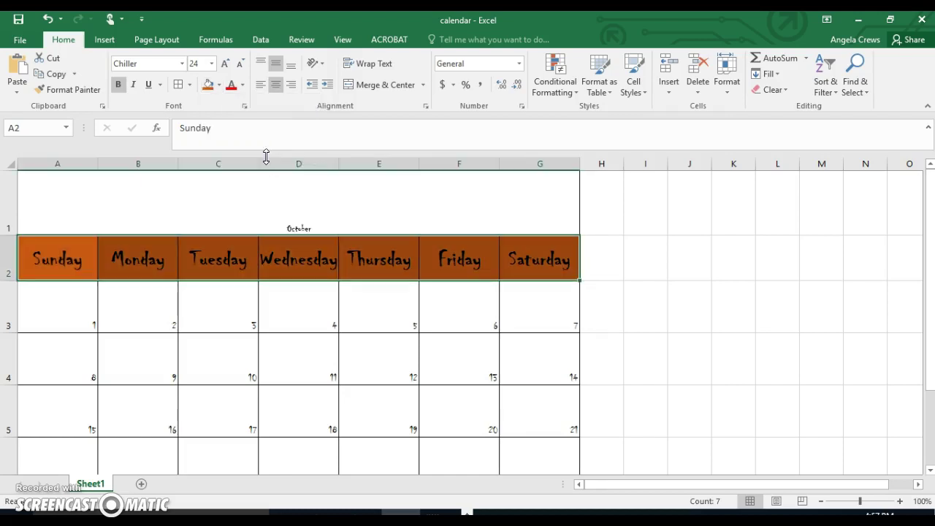
pyautogui.click(240, 214)
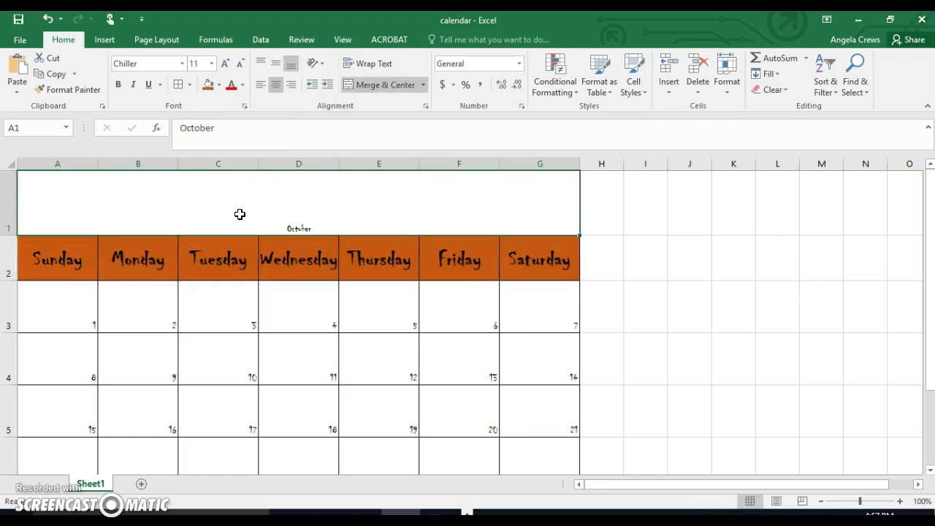
# Step: Set the font size of the weekday headings in A2:G2 to 23
pyautogui.moveTo(68, 258); pyautogui.dragTo(502, 267)
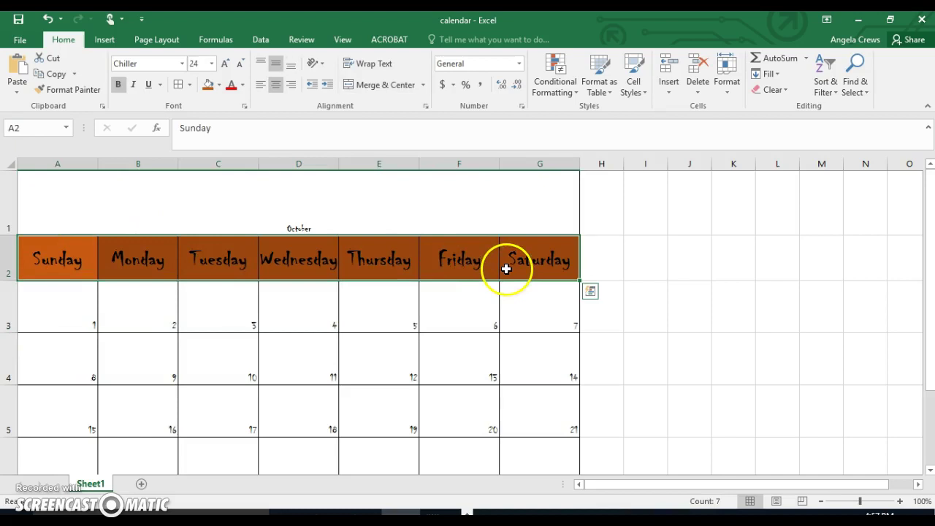
pyautogui.click(203, 65)
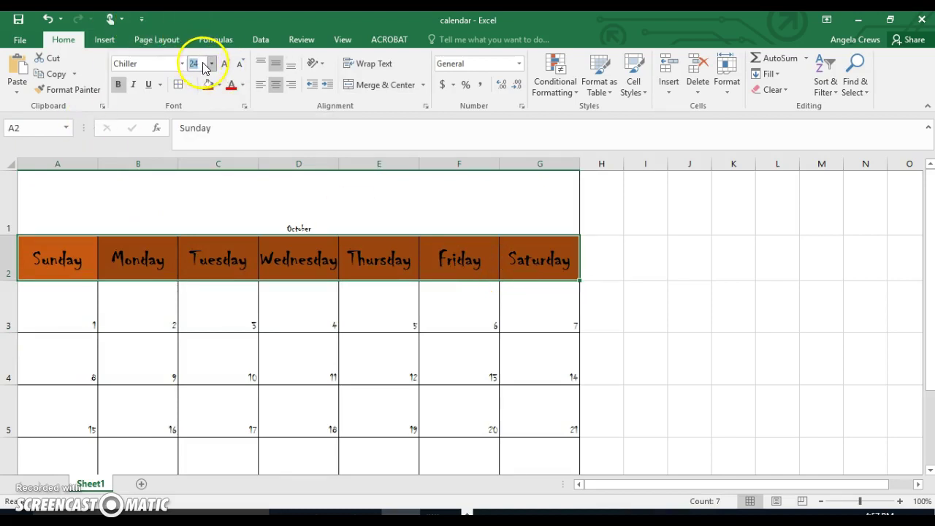
pyautogui.write('23')
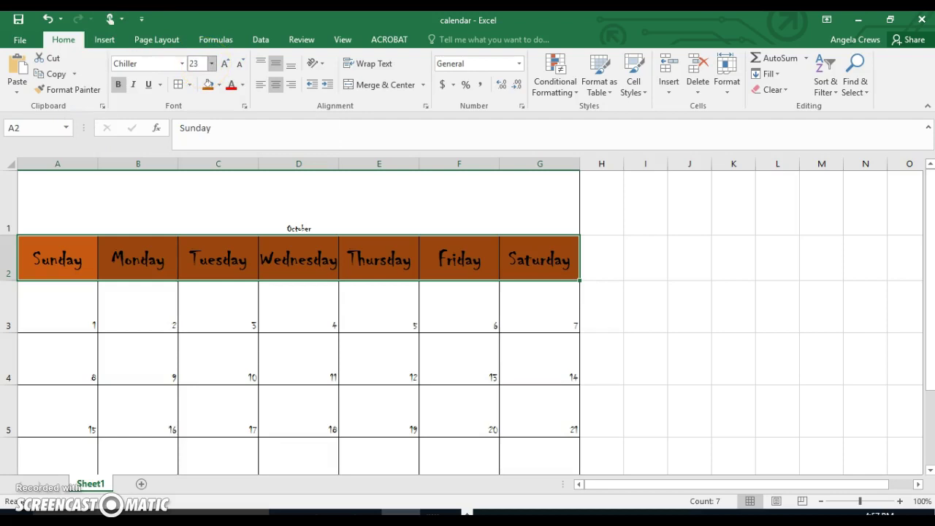
pyautogui.press('Return')
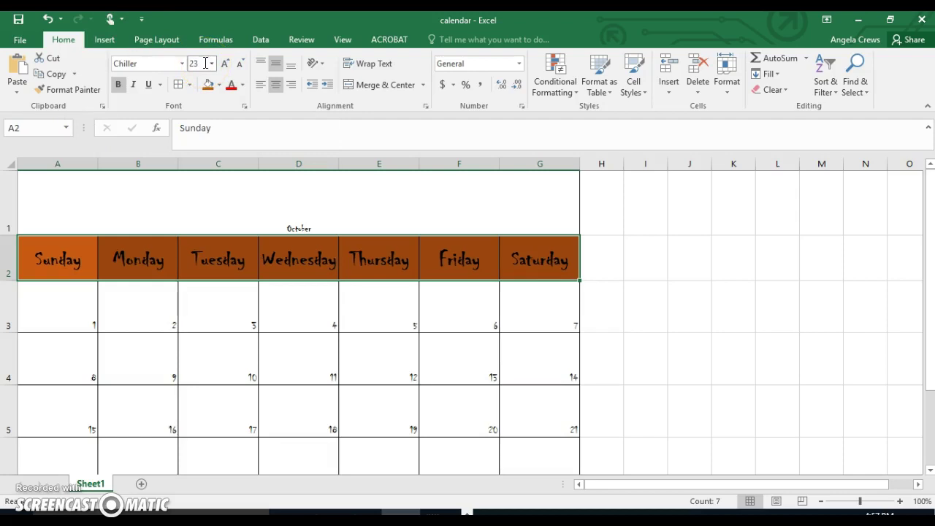
# Step: Align the dates in cells A3:G7 to the top left of their cells
pyautogui.click(65, 314)
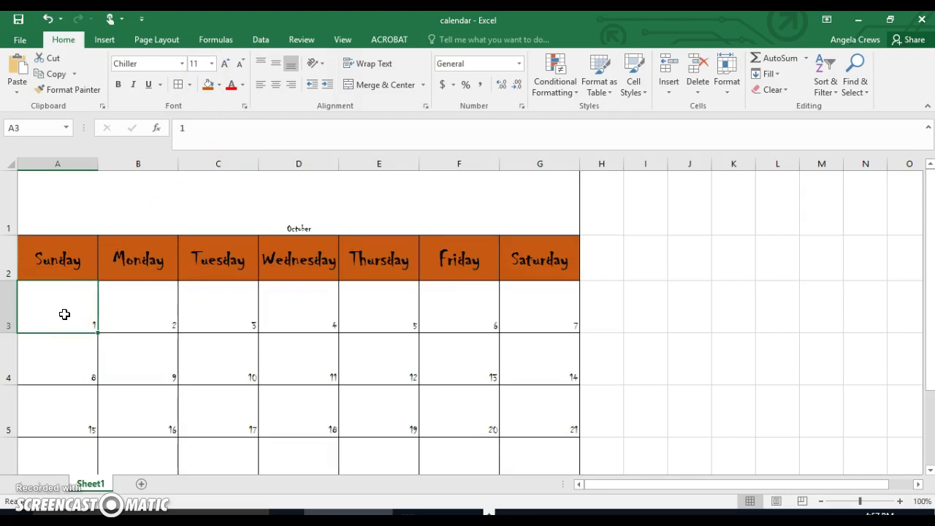
pyautogui.moveTo(64, 314); pyautogui.dragTo(523, 391)
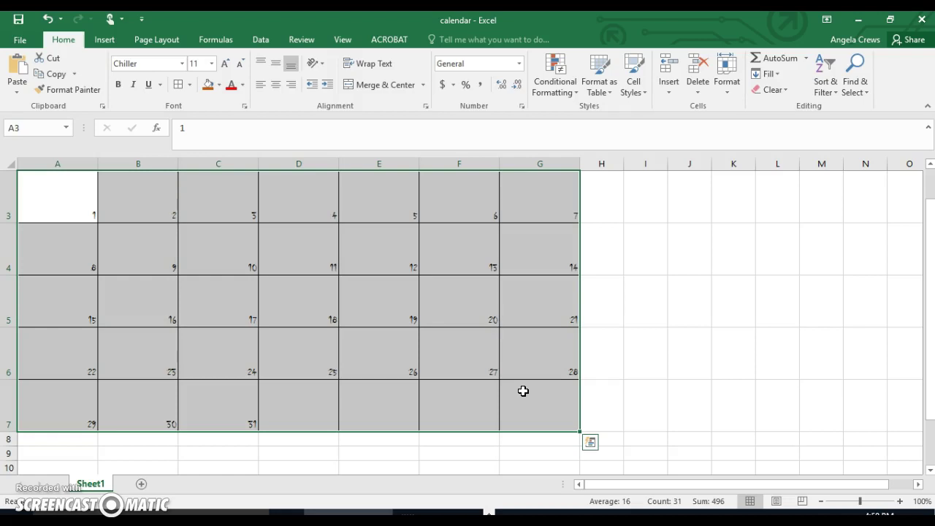
pyautogui.click(260, 88)
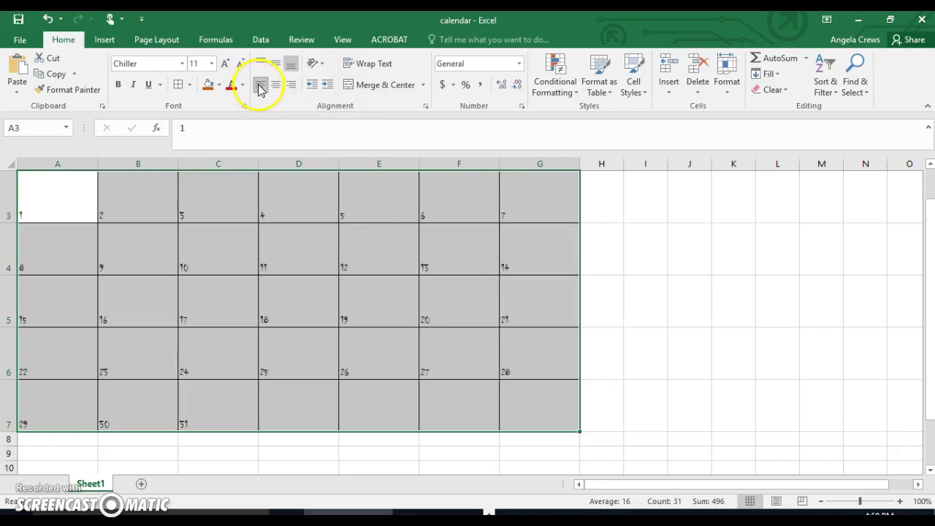
pyautogui.click(261, 65)
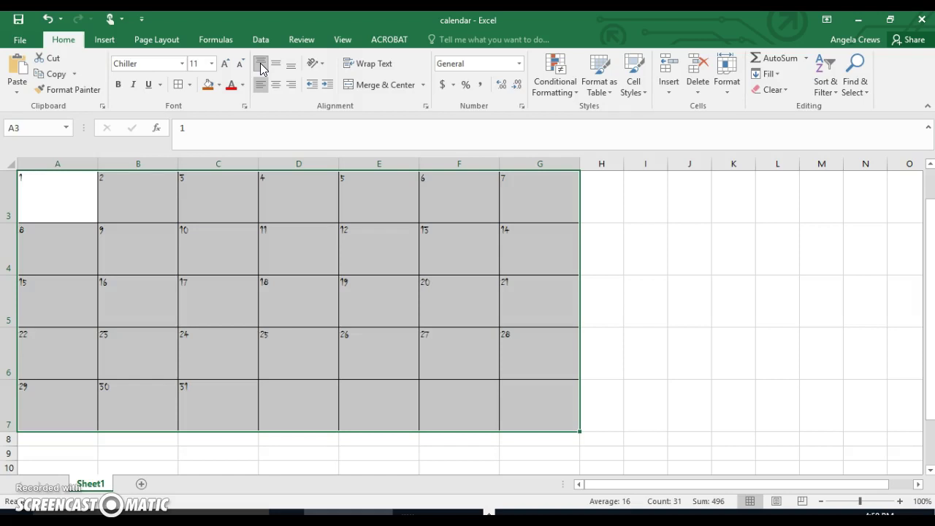
# Step: Clear the October text from the merged title cell A1
pyautogui.click(280, 230)
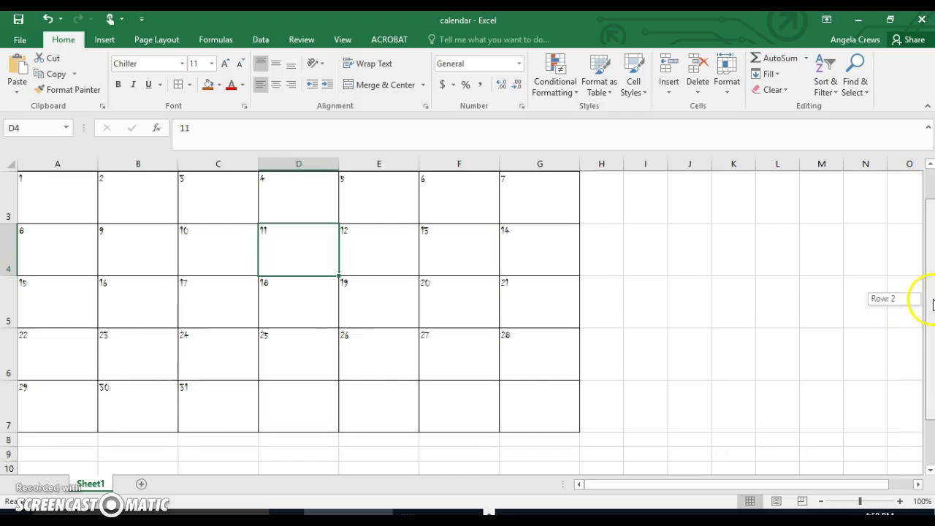
pyautogui.moveTo(933, 304); pyautogui.dragTo(930, 257)
pyautogui.click(308, 227)
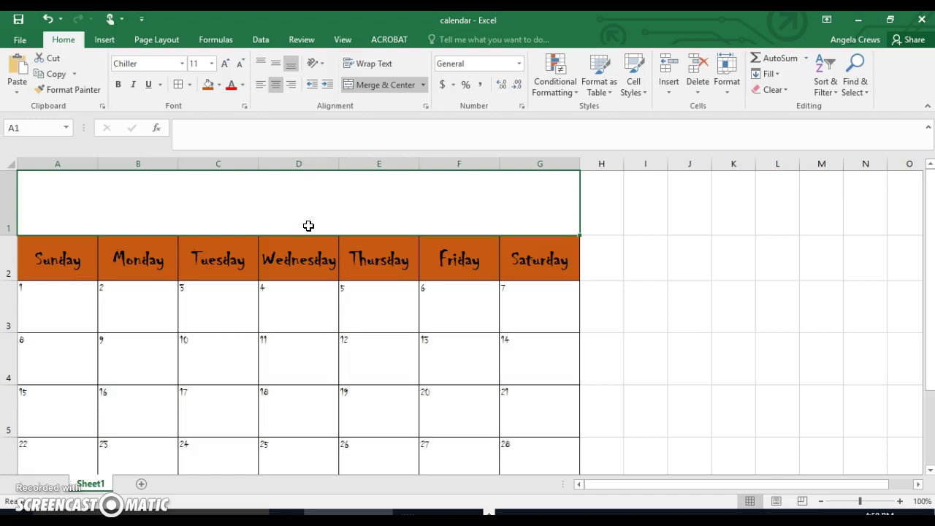
# Step: Insert a WordArt title in the dark blue striped style with the text OCTOBER
pyautogui.click(106, 40)
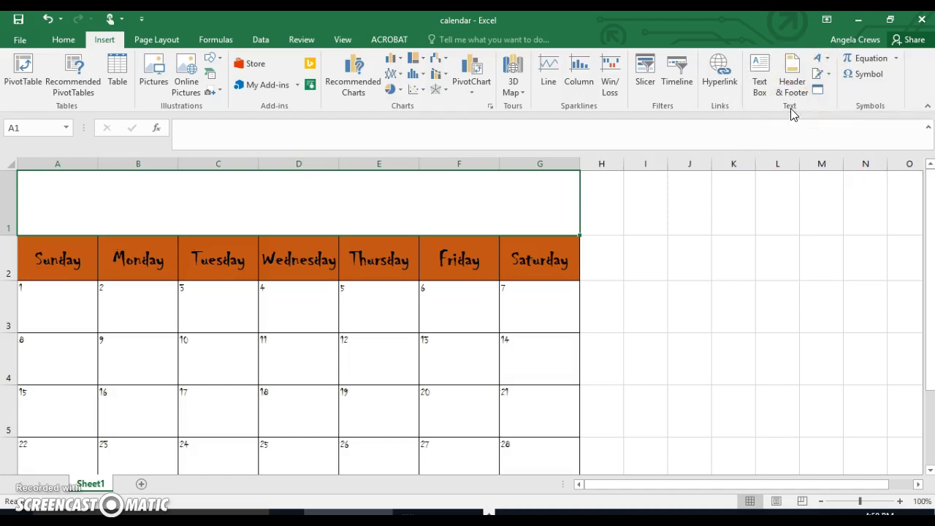
pyautogui.click(829, 60)
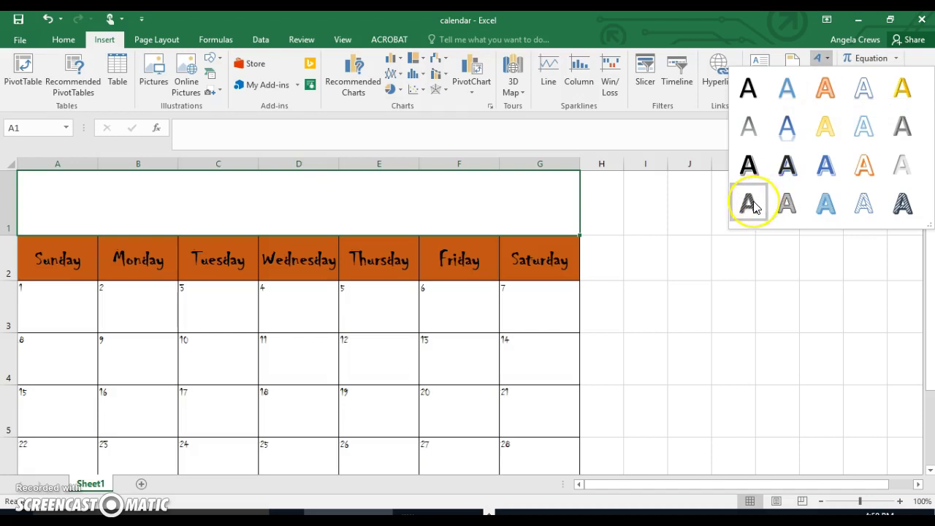
pyautogui.click(785, 214)
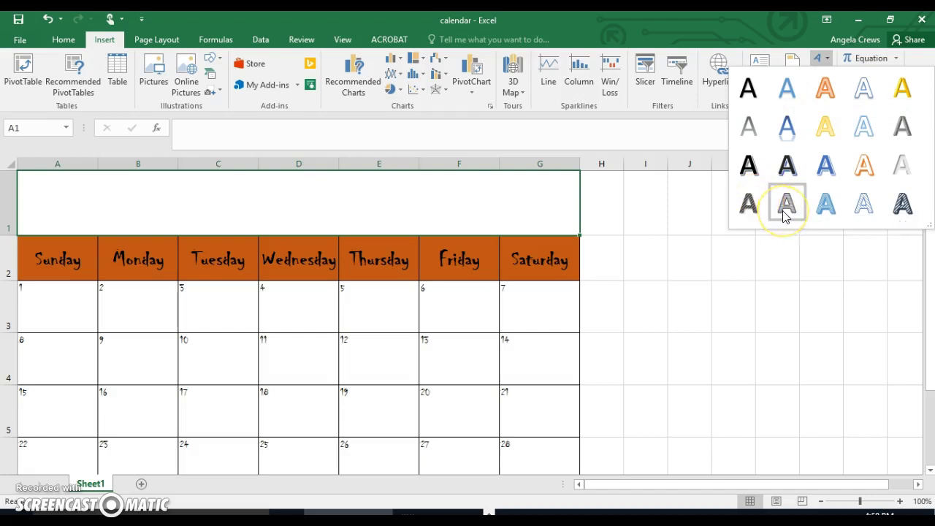
pyautogui.click(904, 200)
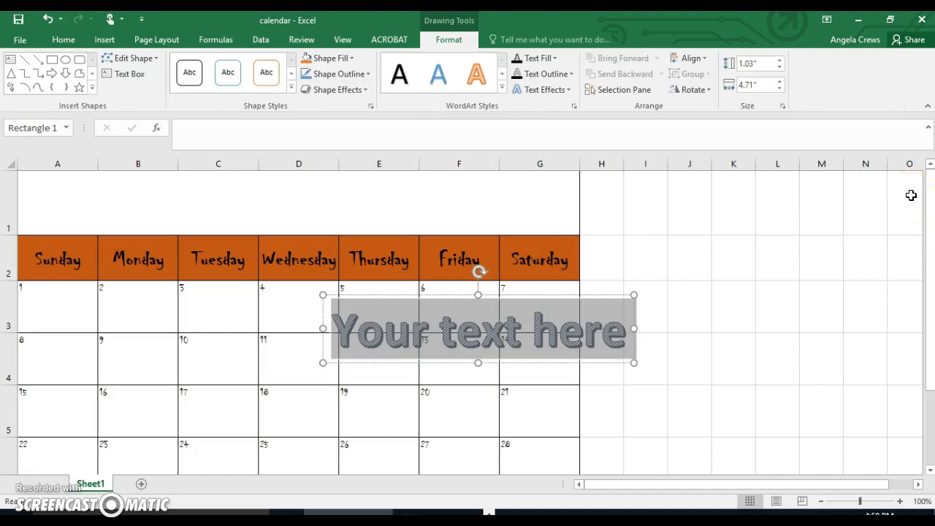
pyautogui.write('Oct')
pyautogui.press('BackSpace')
pyautogui.press('BackSpace')
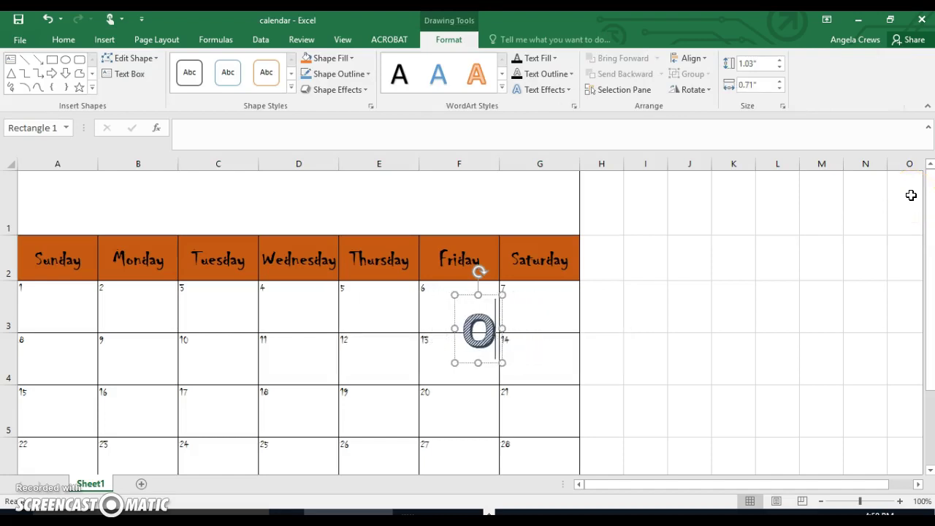
pyautogui.write('CTOBER')
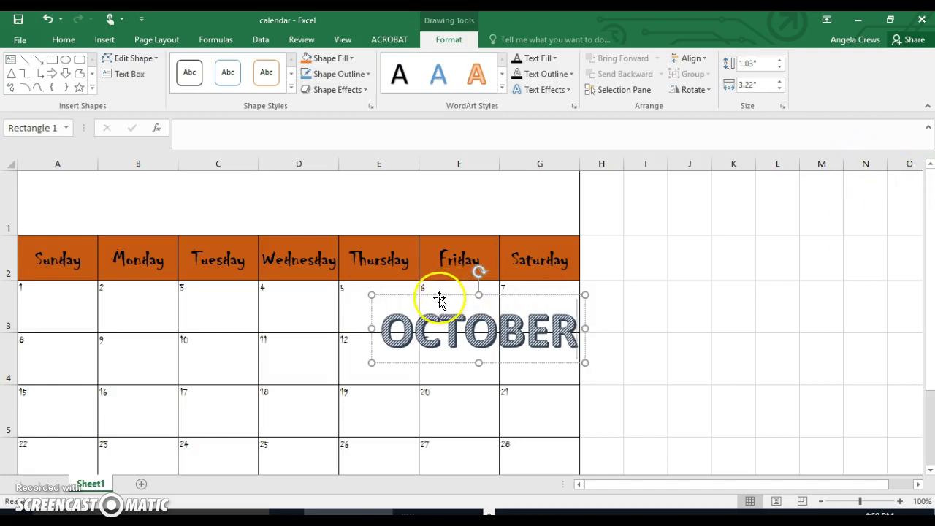
# Step: Move the OCTOBER WordArt into the middle of the merged title cell in row 1
pyautogui.moveTo(436, 299); pyautogui.dragTo(251, 177)
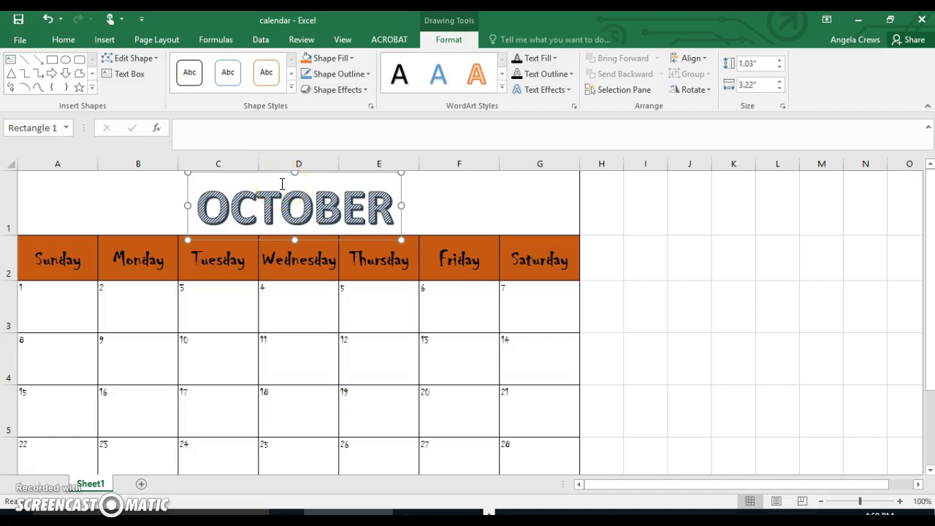
pyautogui.moveTo(273, 178); pyautogui.dragTo(272, 168)
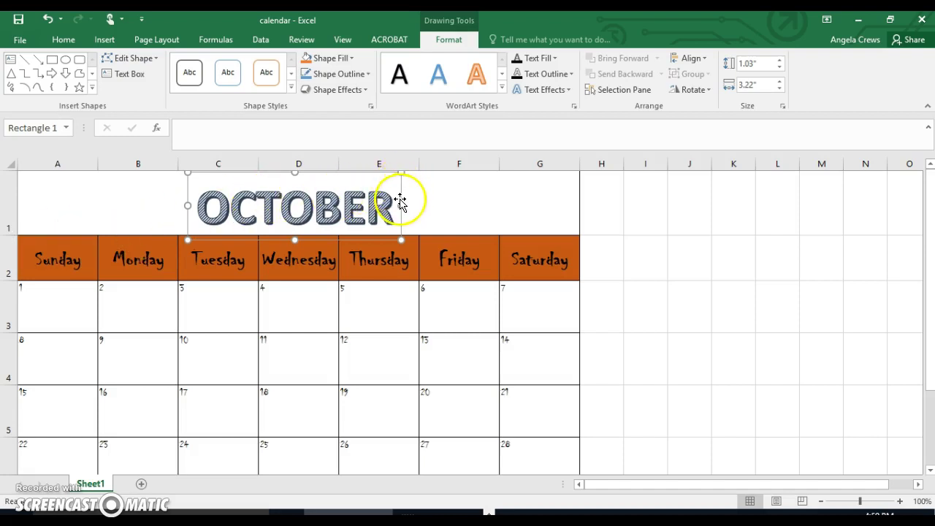
# Step: Widen the OCTOBER WordArt box to about 8.5 inches so it spans columns A to G
pyautogui.moveTo(400, 204); pyautogui.dragTo(577, 195)
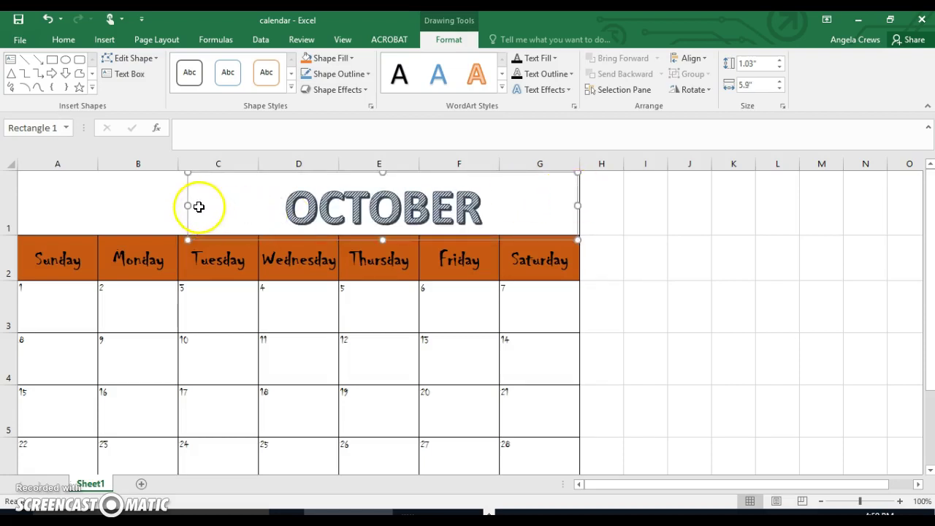
pyautogui.moveTo(188, 206); pyautogui.dragTo(17, 195)
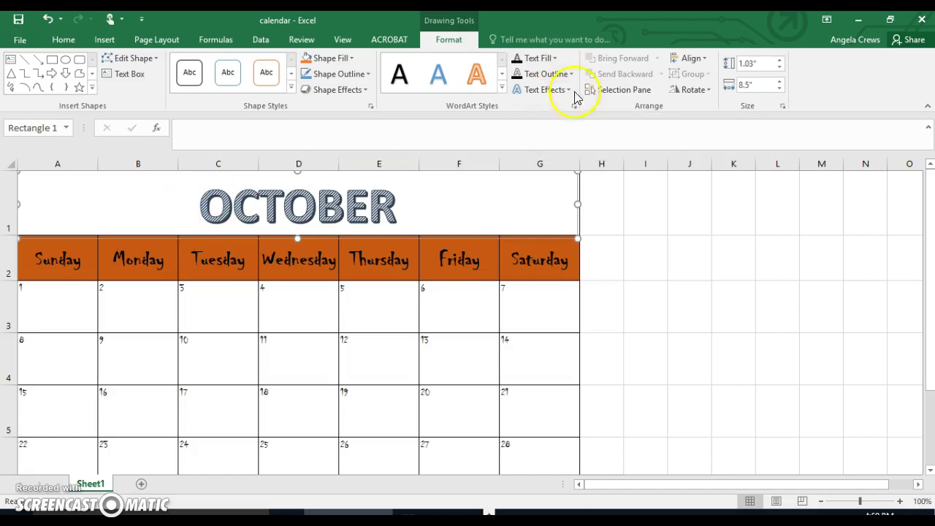
# Step: Look through the texture and gradient fills for the OCTOBER text and open the detailed text fill settings
pyautogui.click(555, 60)
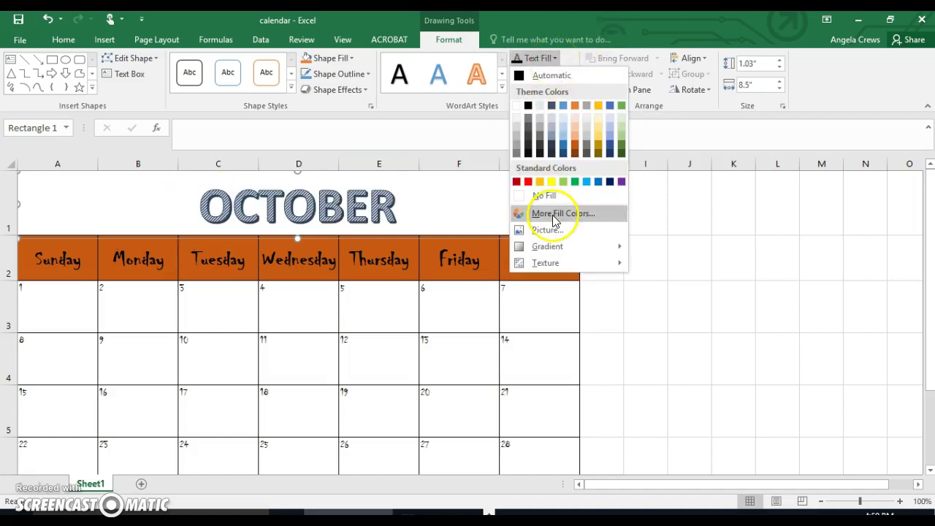
pyautogui.moveTo(553, 264)
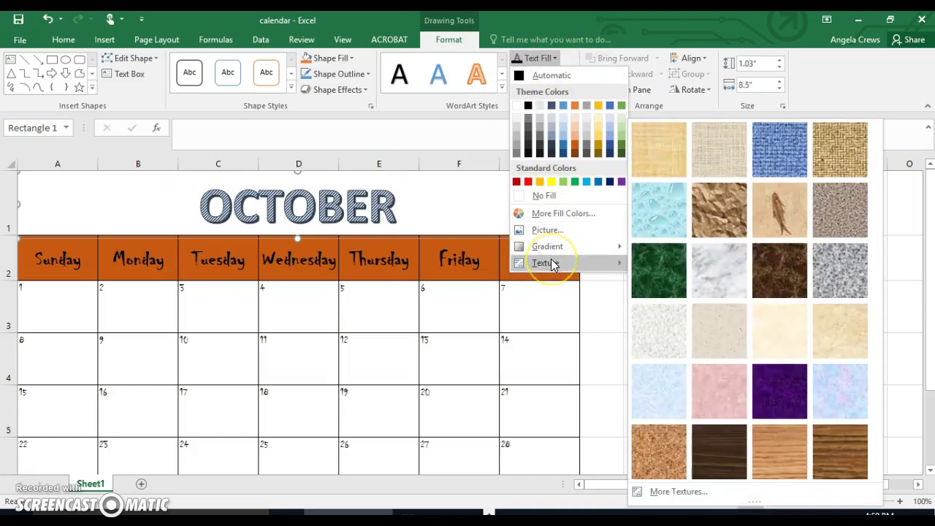
pyautogui.moveTo(551, 246)
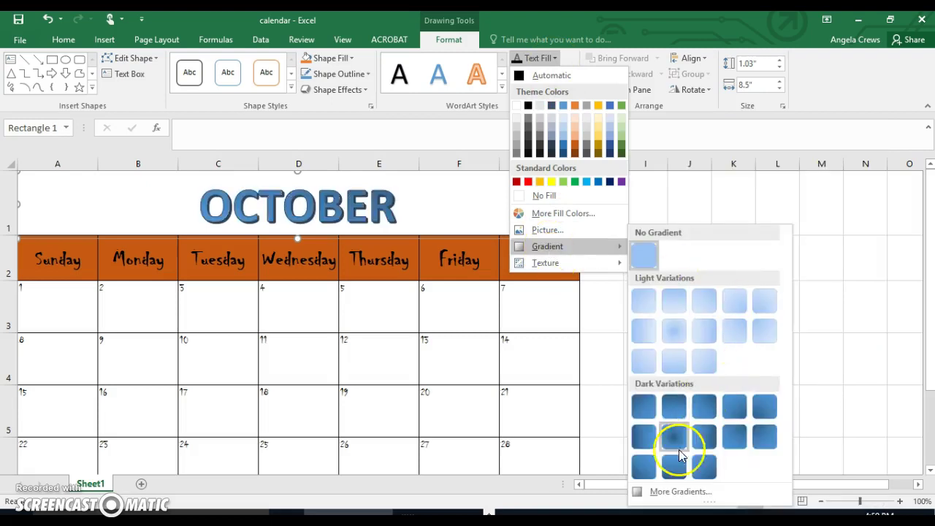
pyautogui.click(666, 492)
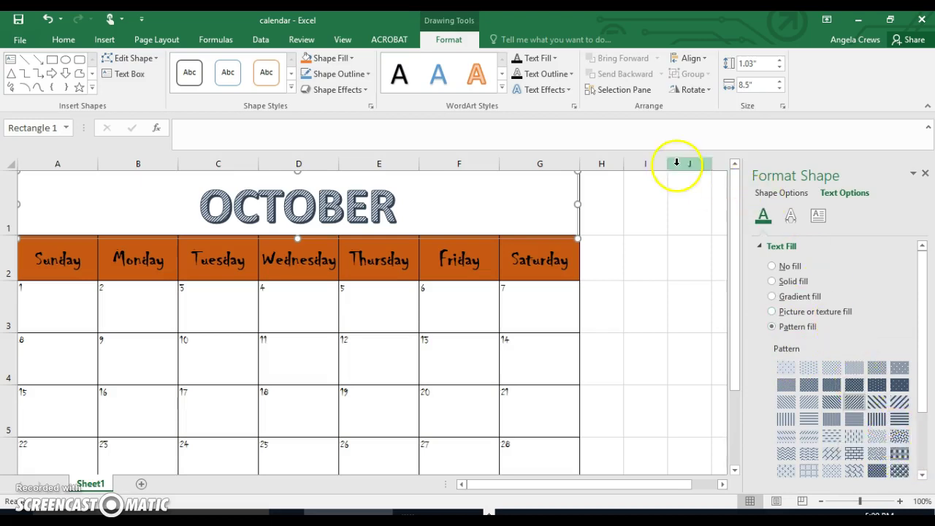
# Step: Give the OCTOBER text an Orange, Accent 2, Darker 25% outline with a weight of 2¼ pt
pyautogui.click(556, 81)
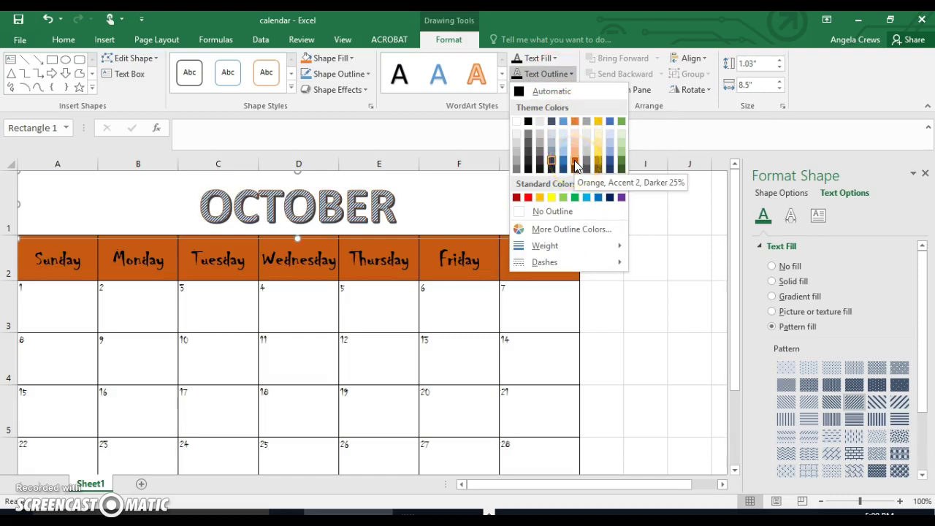
pyautogui.click(575, 165)
pyautogui.click(569, 75)
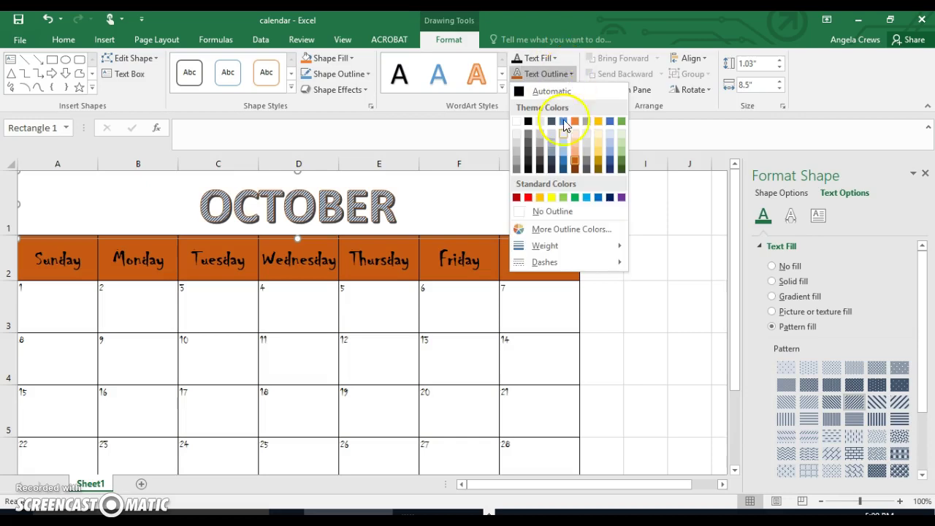
pyautogui.moveTo(551, 250)
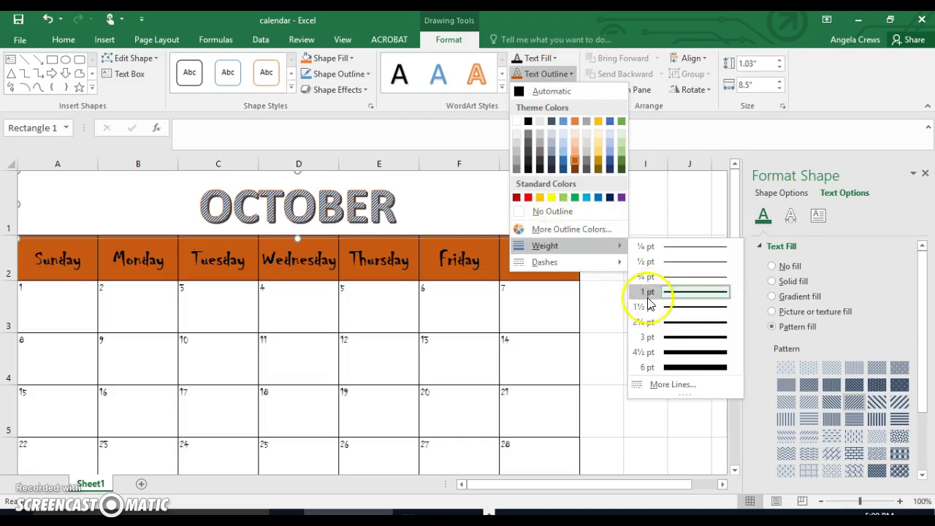
pyautogui.click(669, 324)
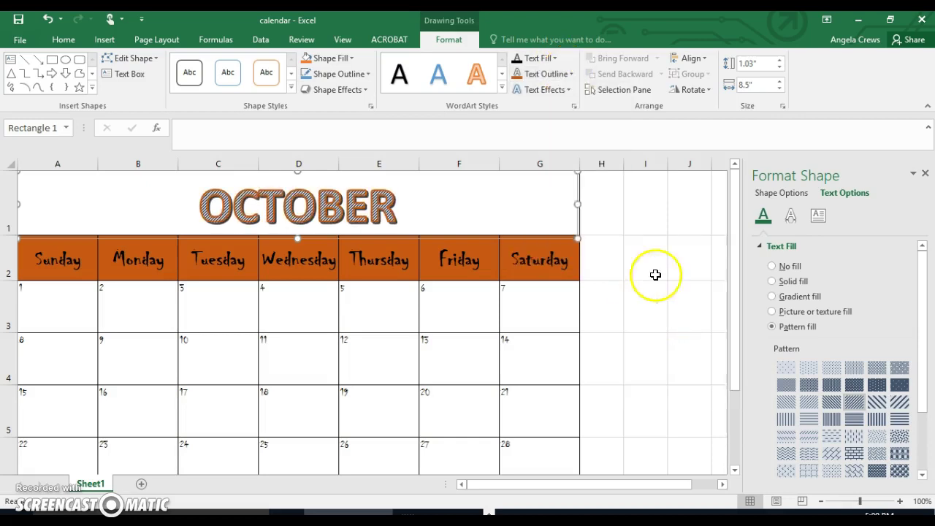
# Step: Preview the bevel, 3-D rotation, glow, reflection and shadow effects for the OCTOBER text without applying any
pyautogui.click(537, 94)
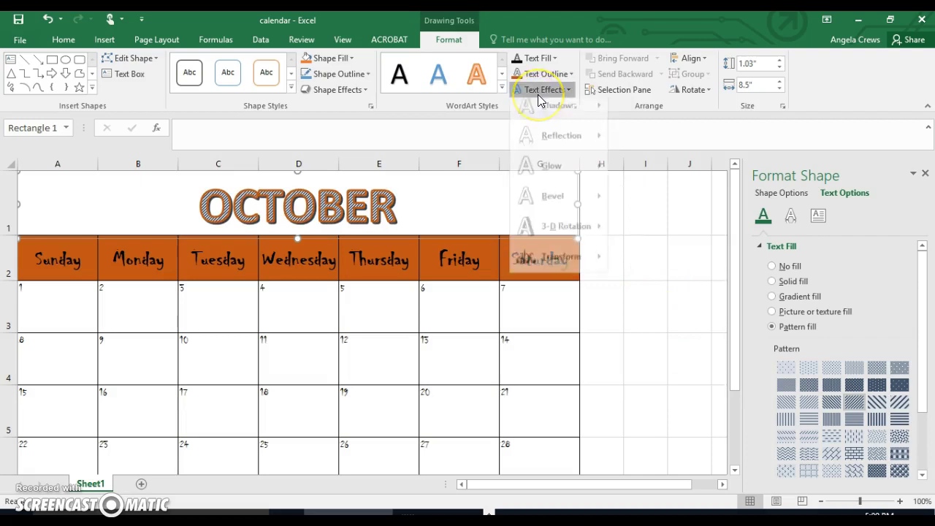
pyautogui.moveTo(573, 212)
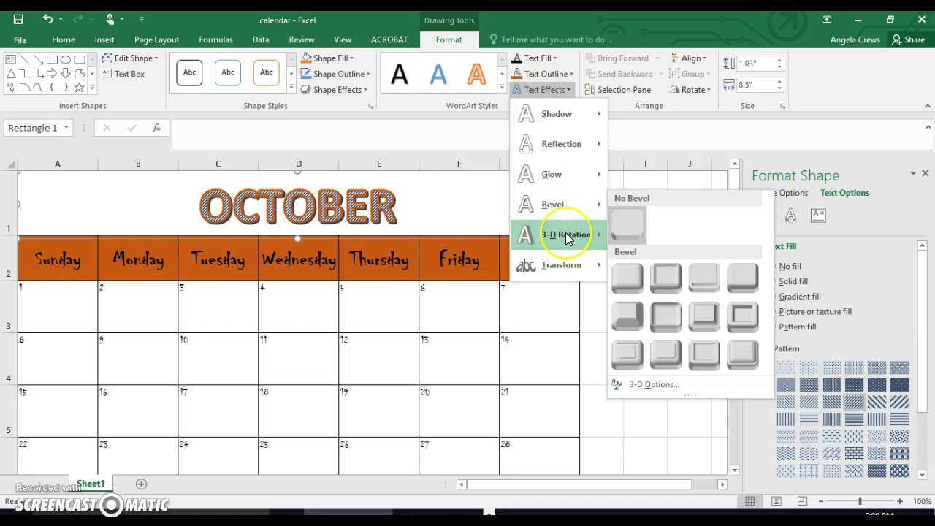
pyautogui.click(566, 236)
pyautogui.click(560, 176)
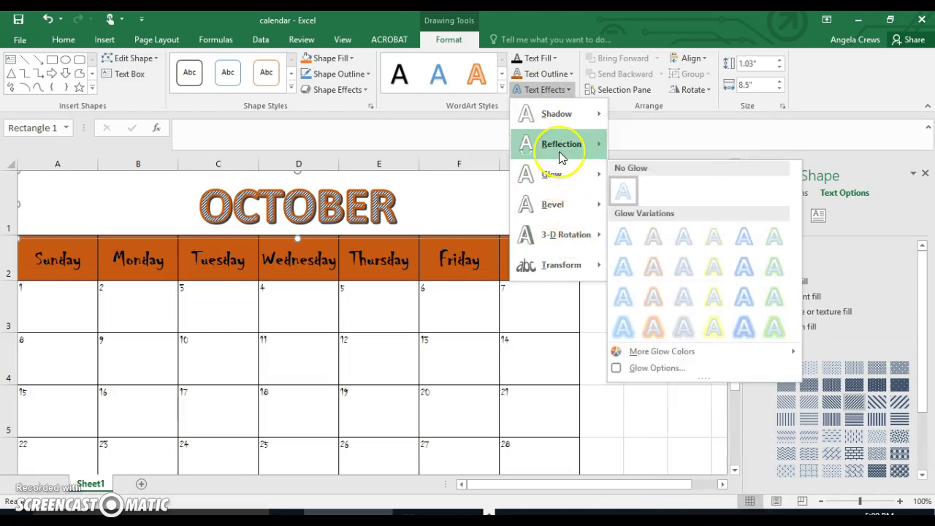
pyautogui.click(603, 217)
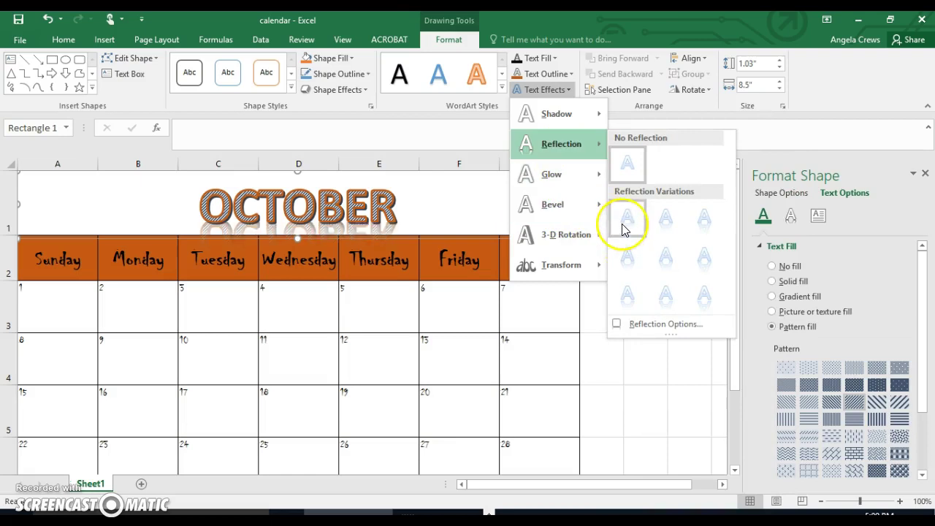
pyautogui.click(555, 117)
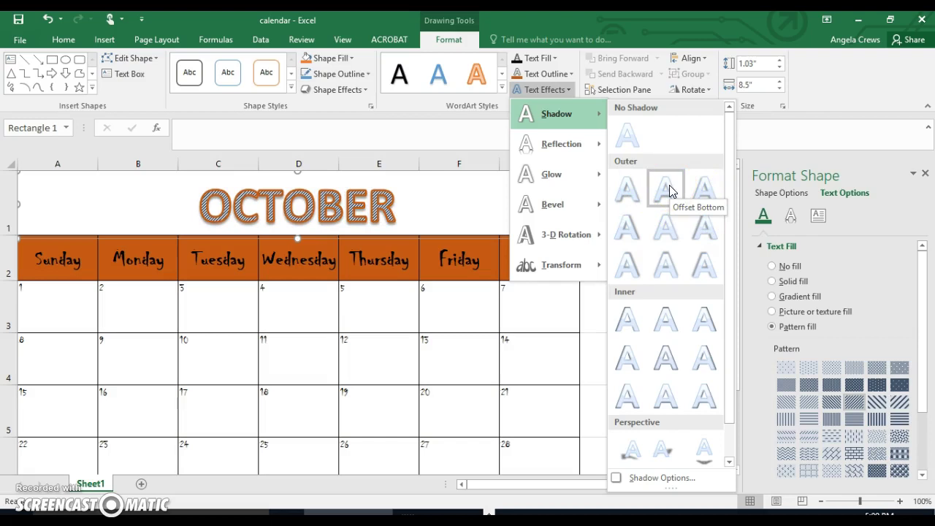
pyautogui.click(542, 261)
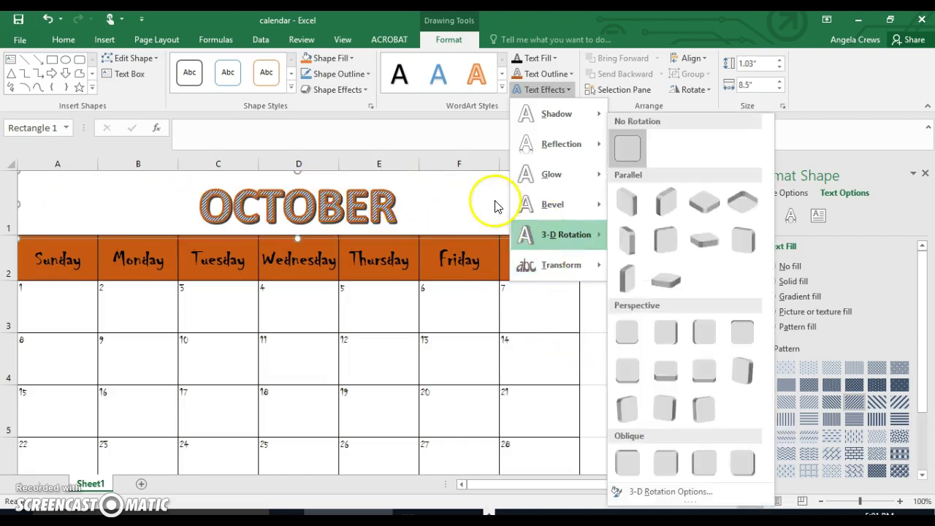
pyautogui.click(495, 201)
# Step: Resize the OCTOBER WordArt box to about 0.93 by 4.19 inches and move it to the middle of the title row
pyautogui.moveTo(577, 201); pyautogui.dragTo(330, 199)
pyautogui.click(355, 203)
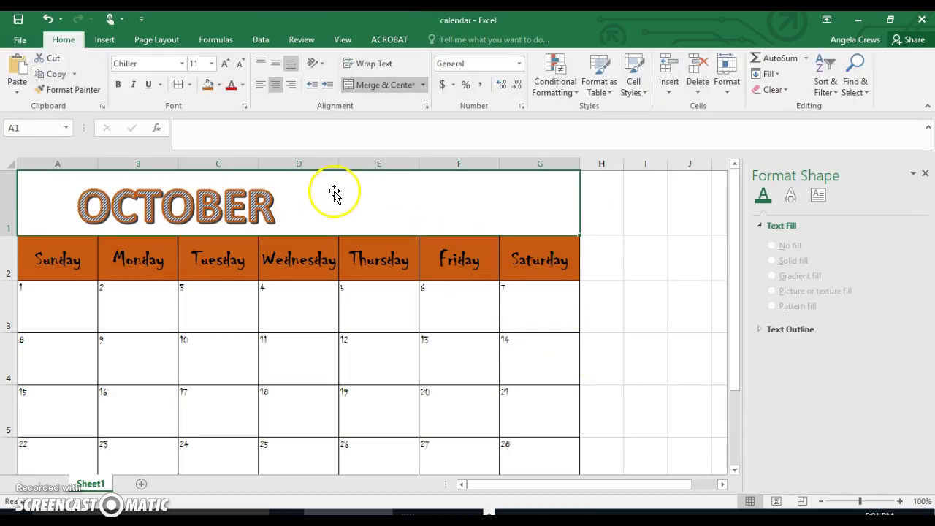
pyautogui.click(255, 203)
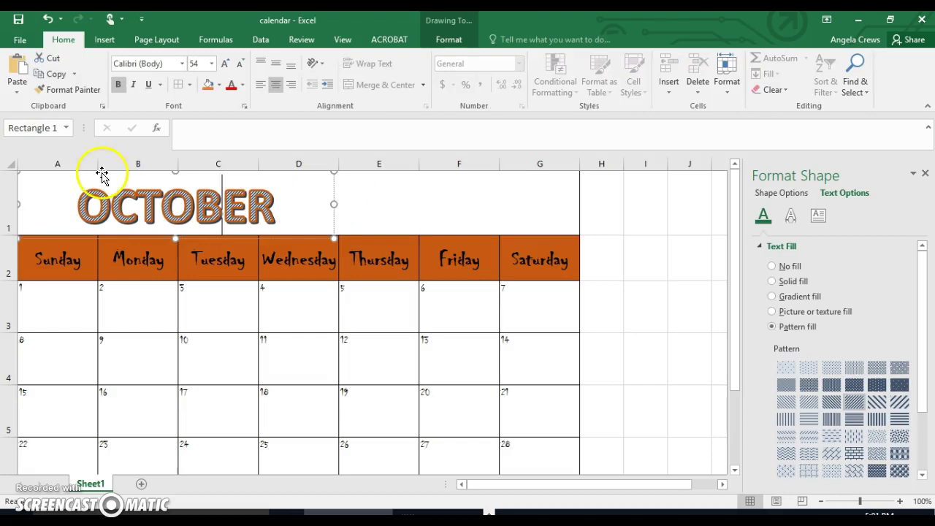
pyautogui.moveTo(335, 195); pyautogui.dragTo(446, 188)
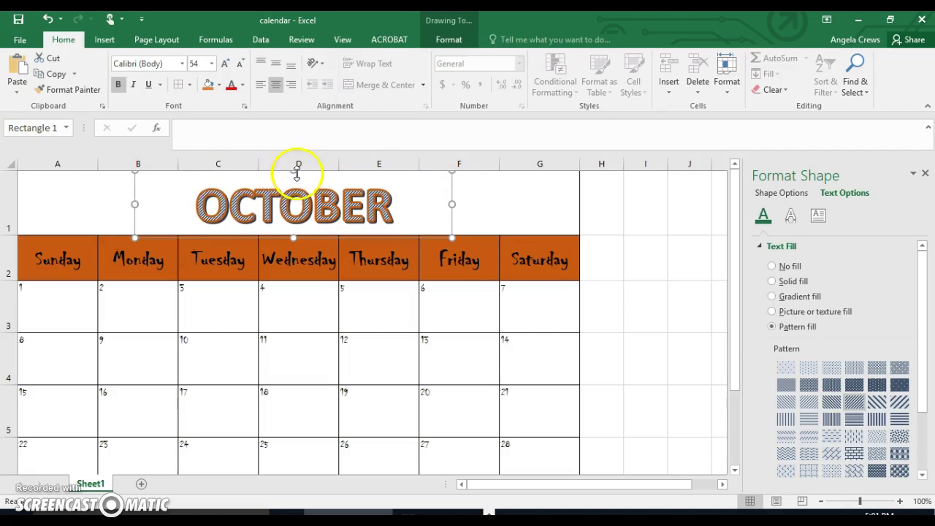
pyautogui.moveTo(296, 172); pyautogui.dragTo(297, 178)
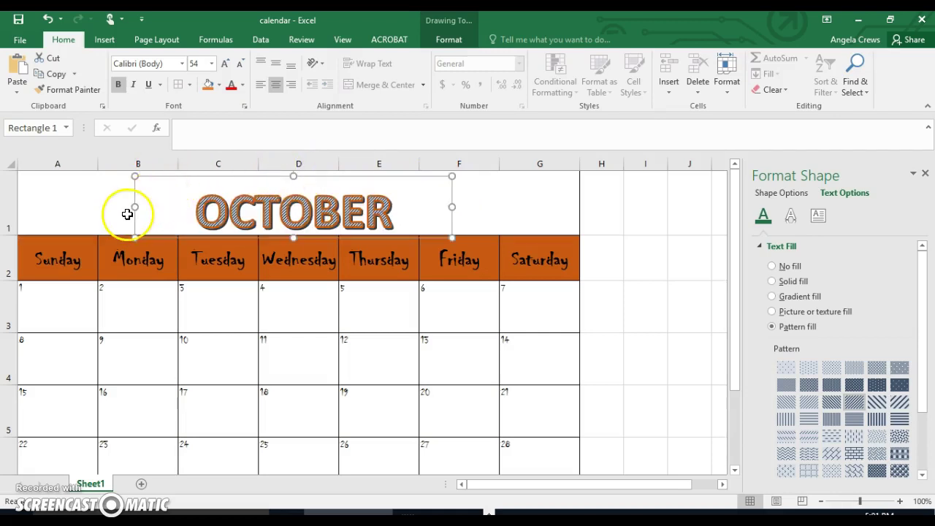
pyautogui.moveTo(136, 206); pyautogui.dragTo(176, 209)
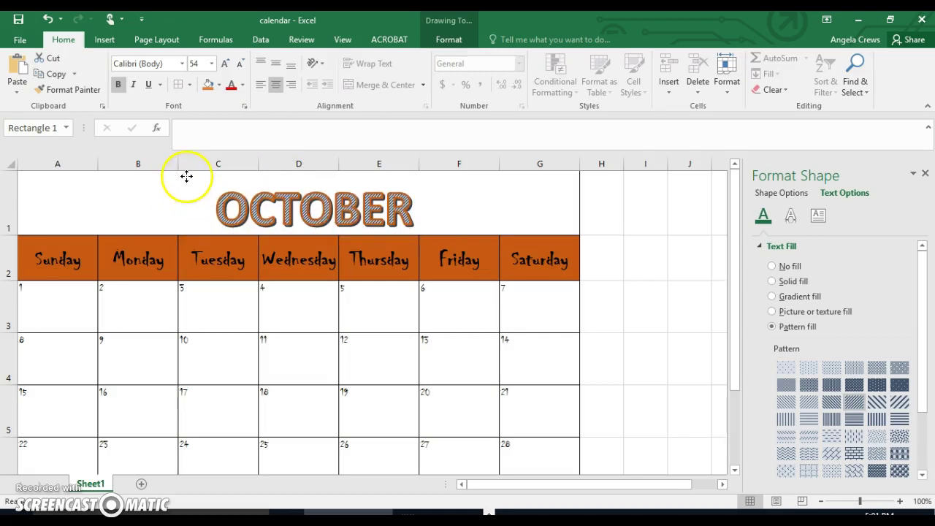
# Step: Apply the first Warp transform to the OCTOBER text so the letters fill the WordArt box
pyautogui.click(440, 41)
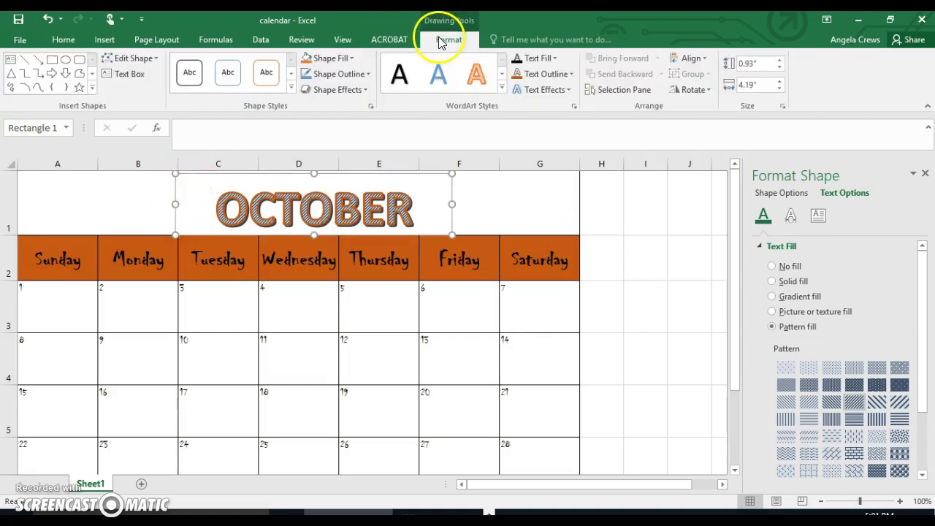
pyautogui.click(549, 91)
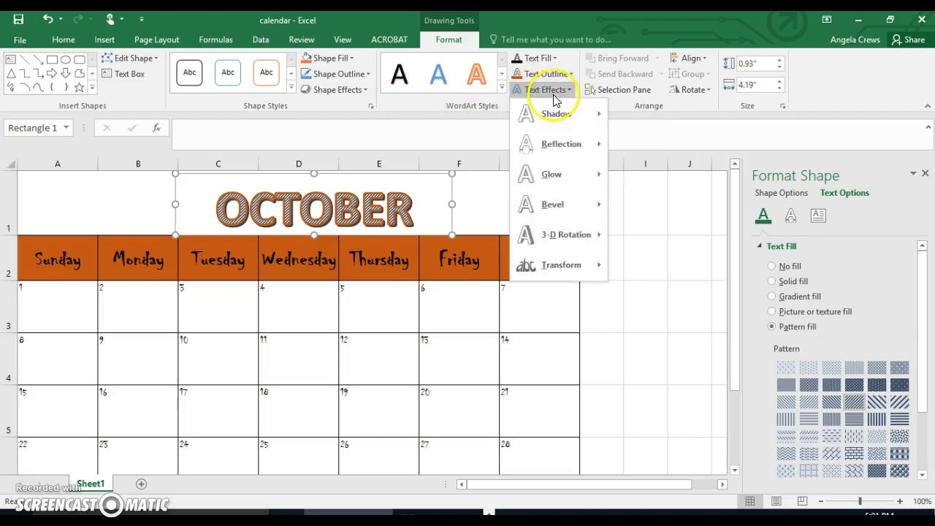
pyautogui.moveTo(536, 266)
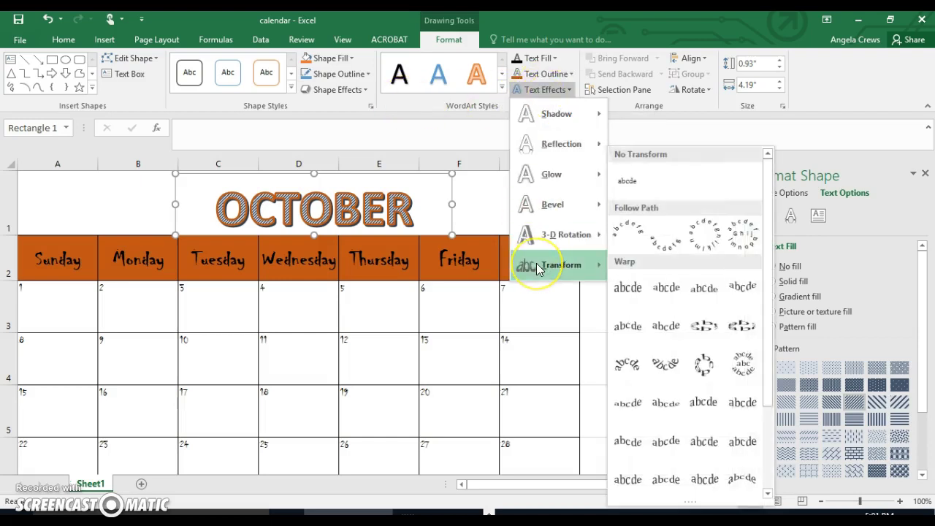
pyautogui.click(626, 291)
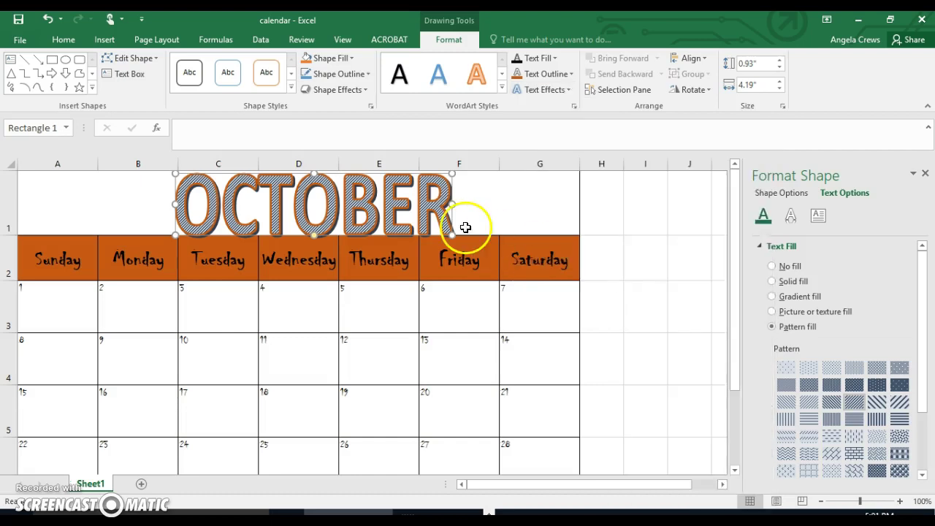
# Step: Resize the OCTOBER WordArt to about 0.84 by 4.24 inches and nudge it up clear of the weekday row
pyautogui.moveTo(453, 173); pyautogui.dragTo(455, 179)
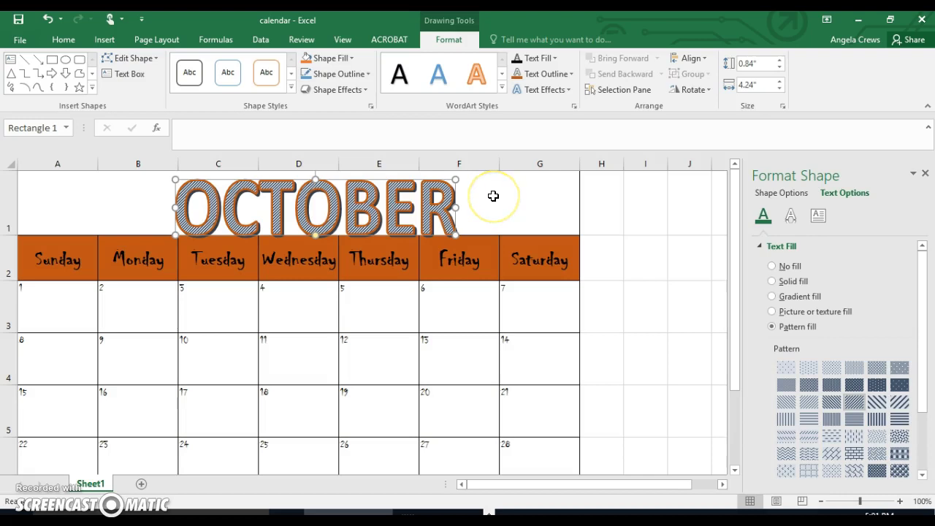
pyautogui.press('Up')
pyautogui.press('Up')
pyautogui.press('Up')
pyautogui.press('Up')
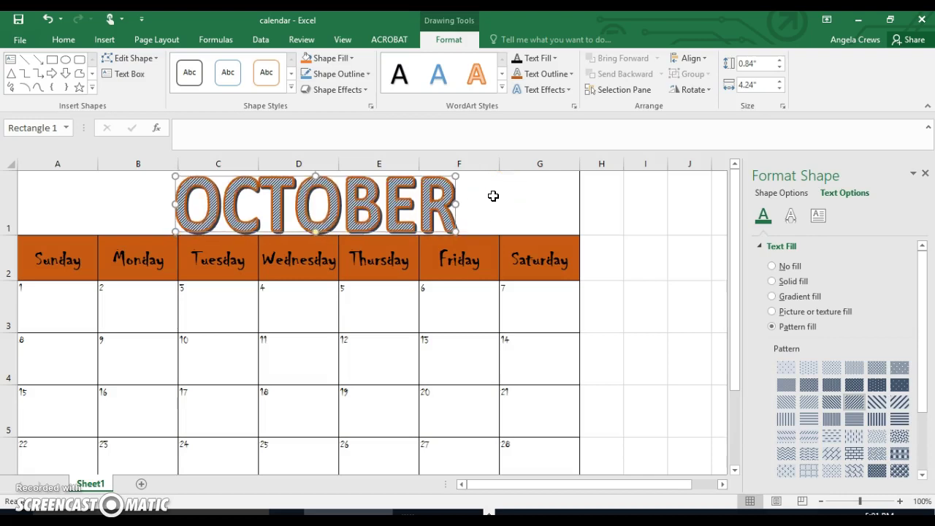
pyautogui.click(131, 208)
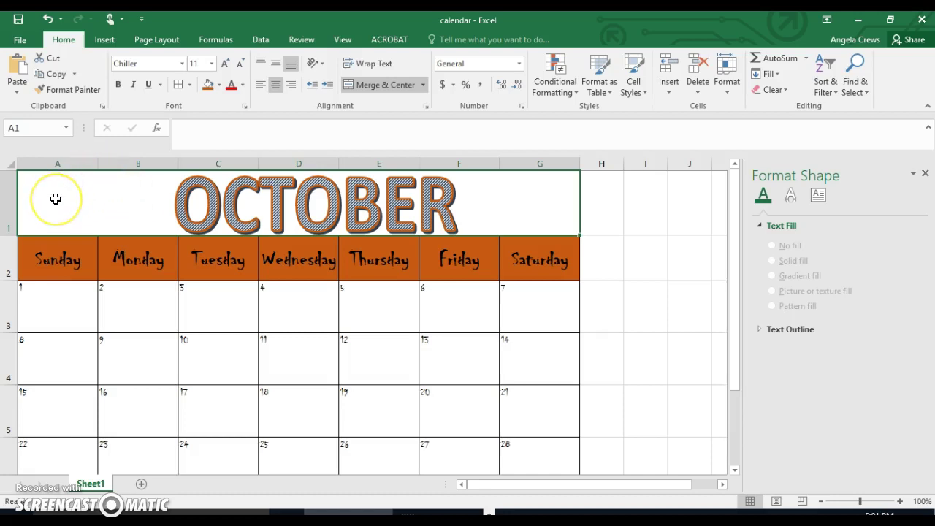
# Step: Apply dashed dark gray inside borders, horizontal and vertical, to the whole calendar range A1:G7
pyautogui.moveTo(67, 257); pyautogui.dragTo(66, 409)
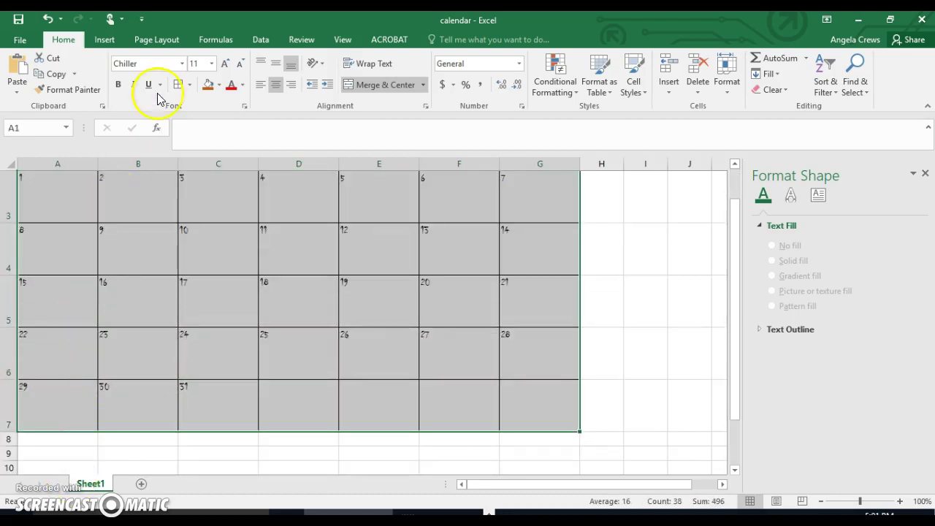
pyautogui.click(192, 84)
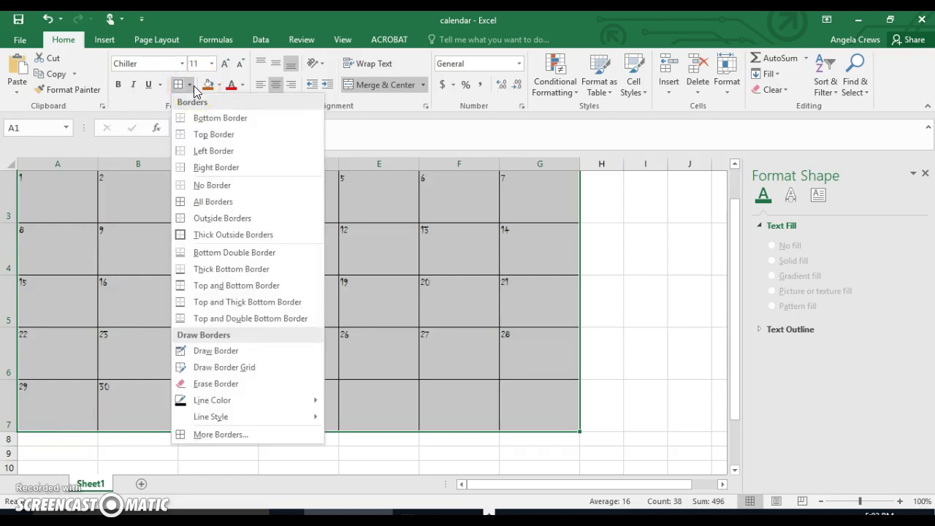
pyautogui.click(186, 148)
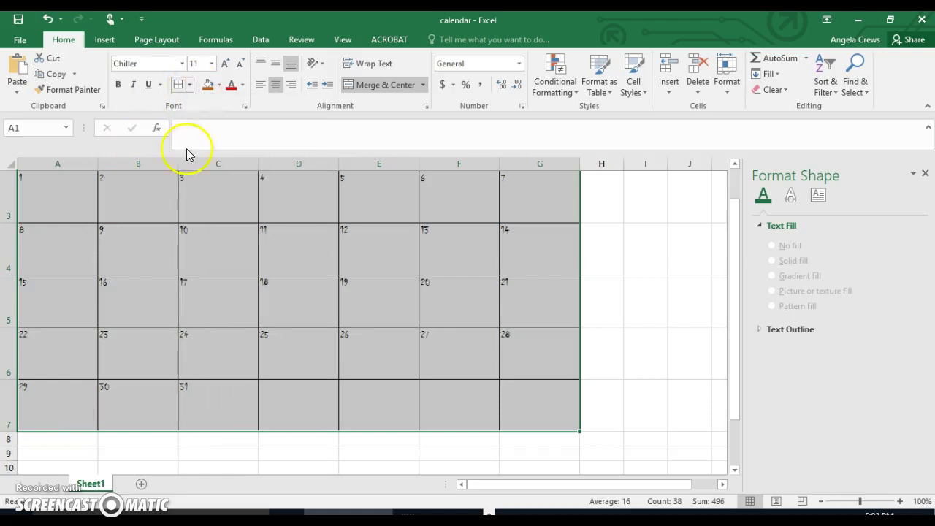
pyautogui.click(189, 85)
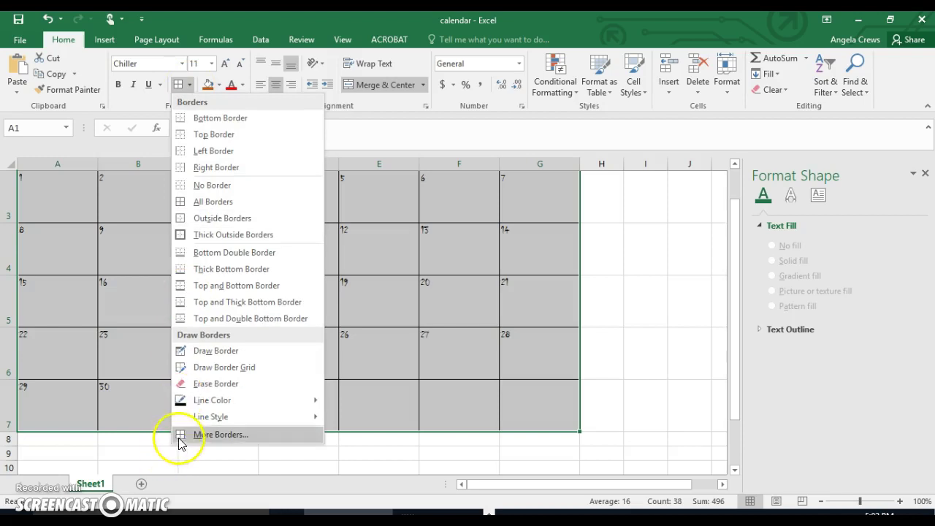
pyautogui.click(220, 434)
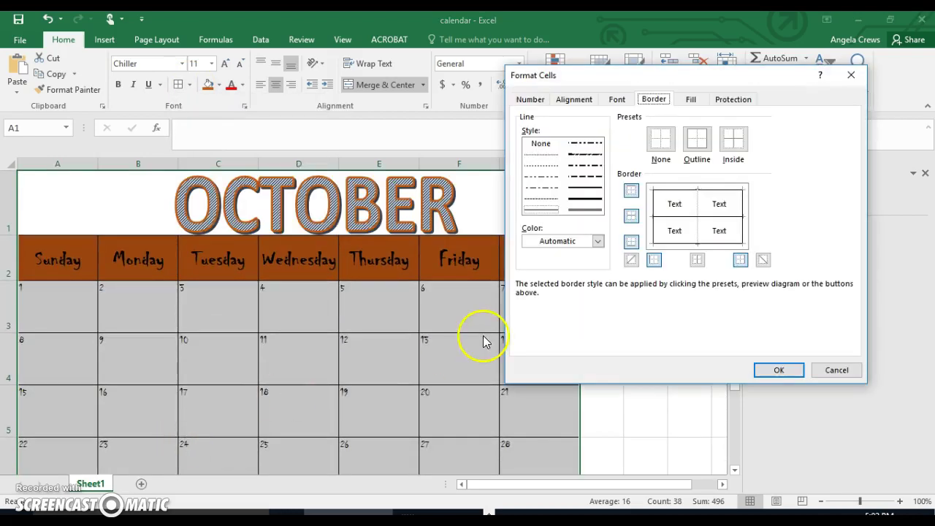
pyautogui.click(578, 180)
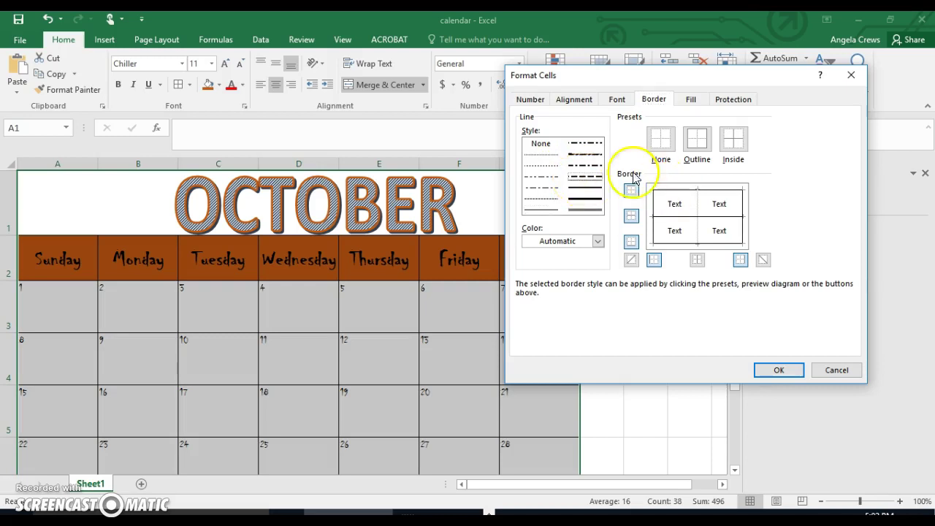
pyautogui.click(601, 242)
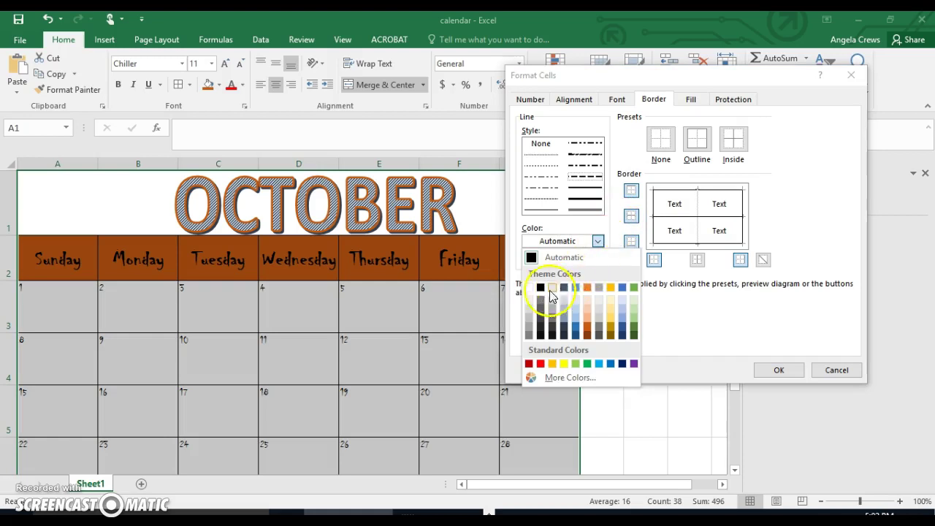
pyautogui.click(529, 337)
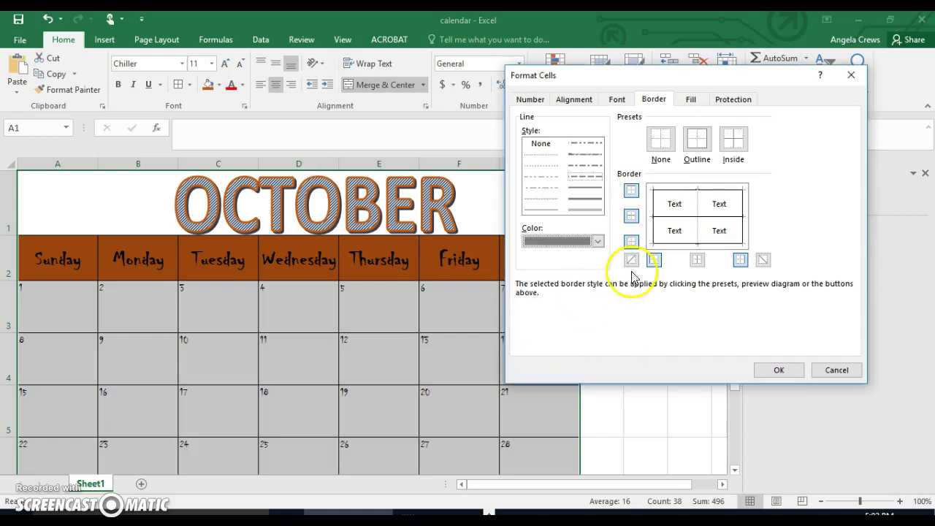
pyautogui.click(691, 216)
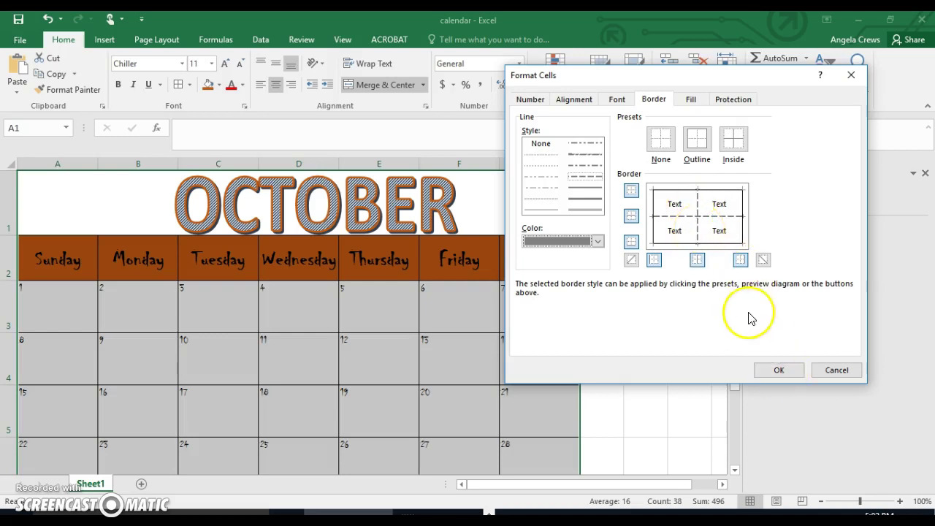
pyautogui.click(778, 370)
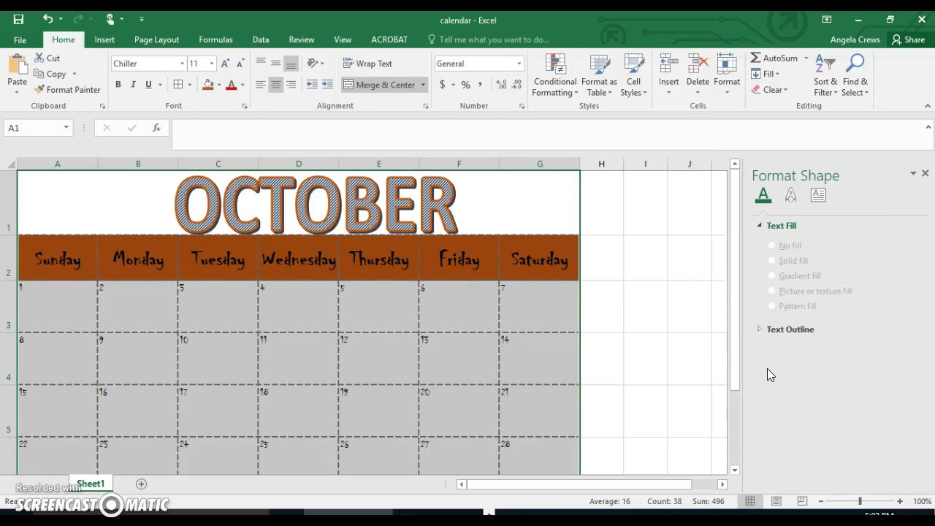
pyautogui.click(637, 295)
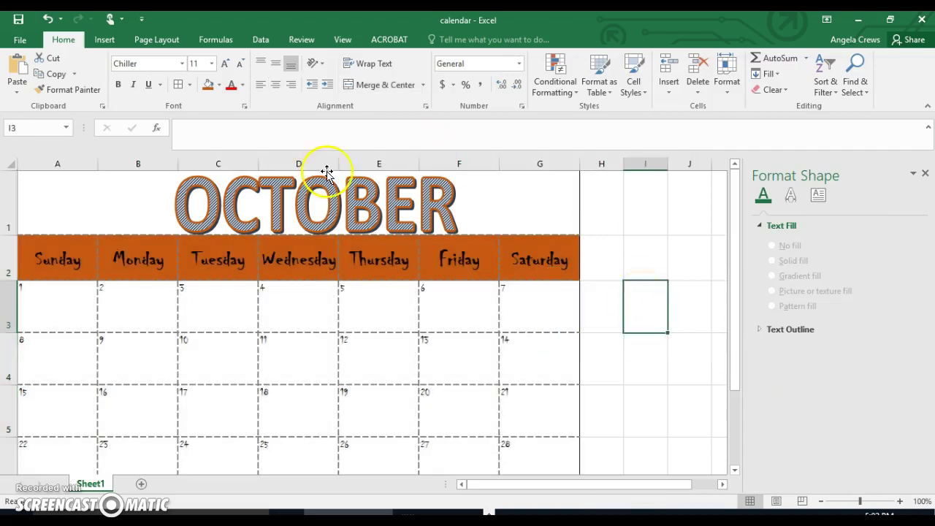
# Step: Add a thick solid outside border in the Automatic color on all four sides of the calendar range A1:G7
pyautogui.moveTo(68, 217)
pyautogui.mouseDown()
pyautogui.moveTo(115, 307)
pyautogui.moveTo(148, 341)
pyautogui.moveTo(180, 413)
pyautogui.moveTo(180, 450)
pyautogui.moveTo(186, 350)
pyautogui.moveTo(183, 403)
pyautogui.mouseUp()
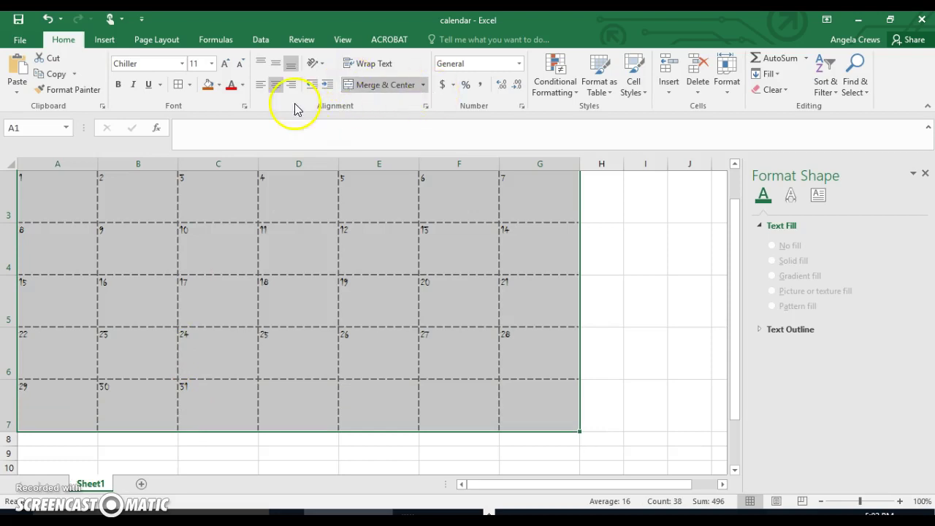
pyautogui.click(188, 85)
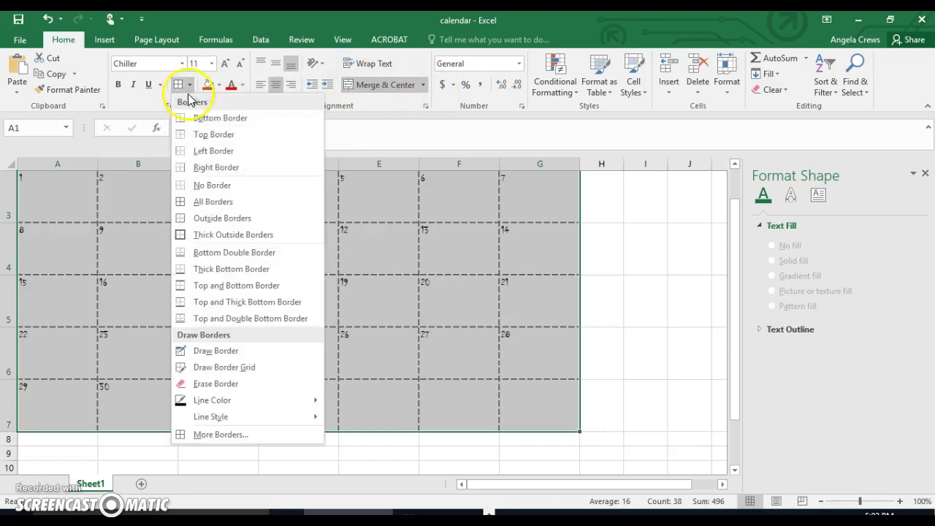
pyautogui.click(226, 439)
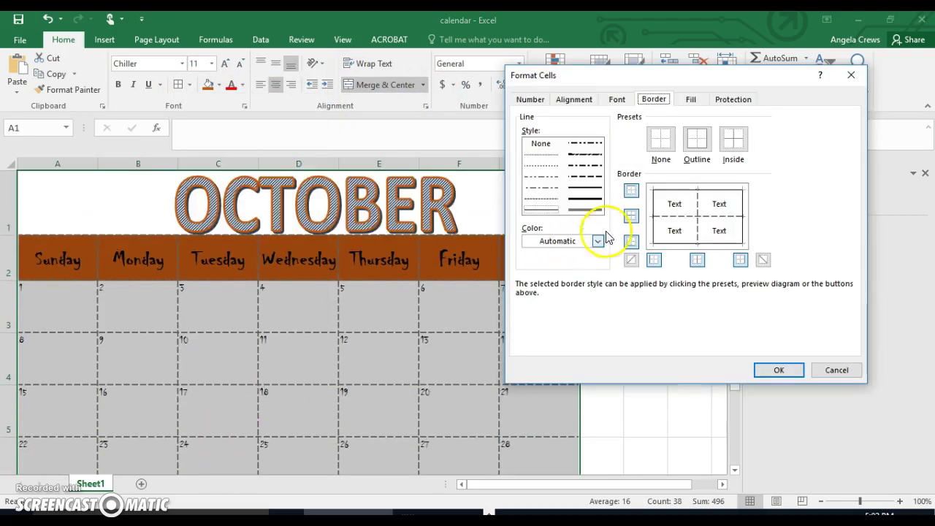
pyautogui.click(587, 198)
pyautogui.click(659, 192)
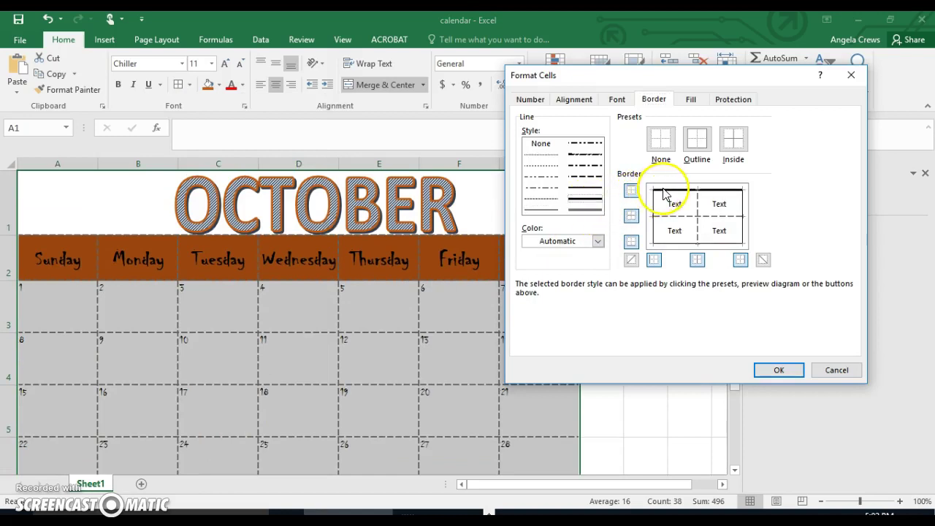
pyautogui.click(682, 242)
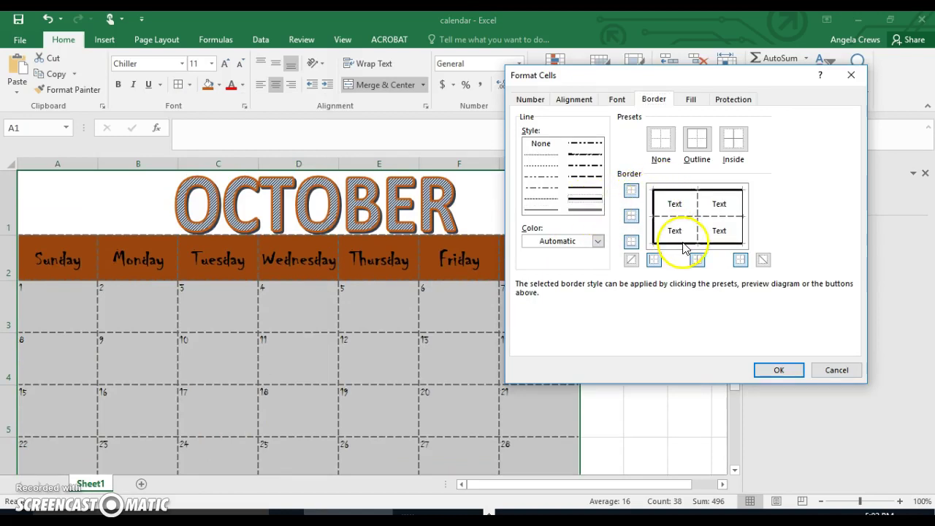
pyautogui.click(743, 228)
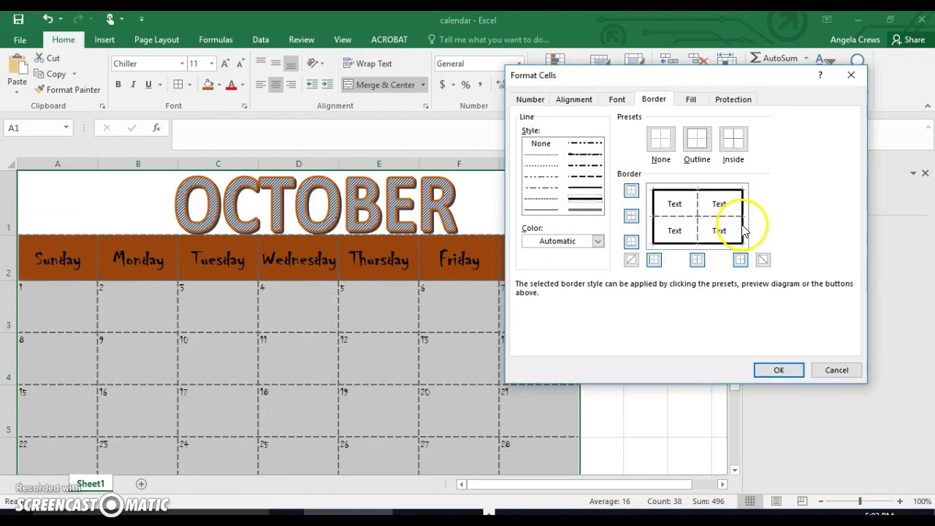
pyautogui.click(775, 370)
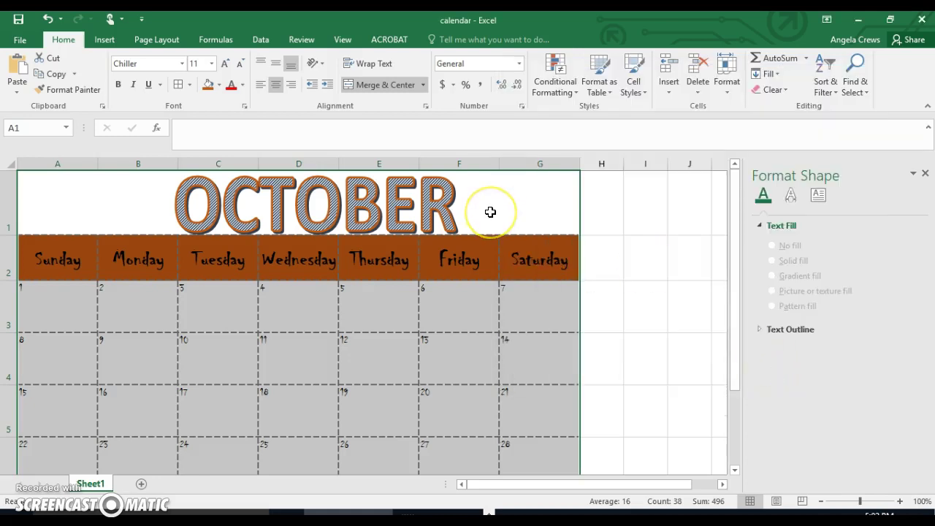
pyautogui.click(595, 188)
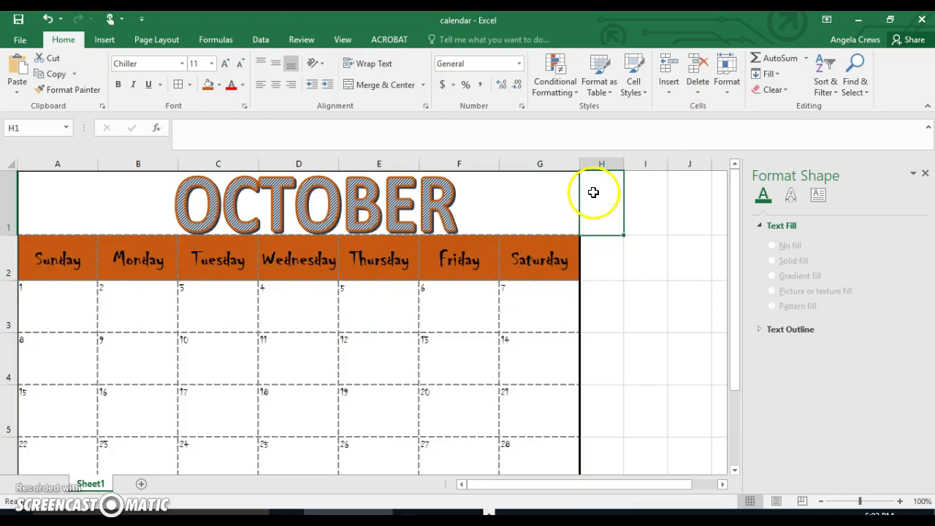
pyautogui.click(75, 179)
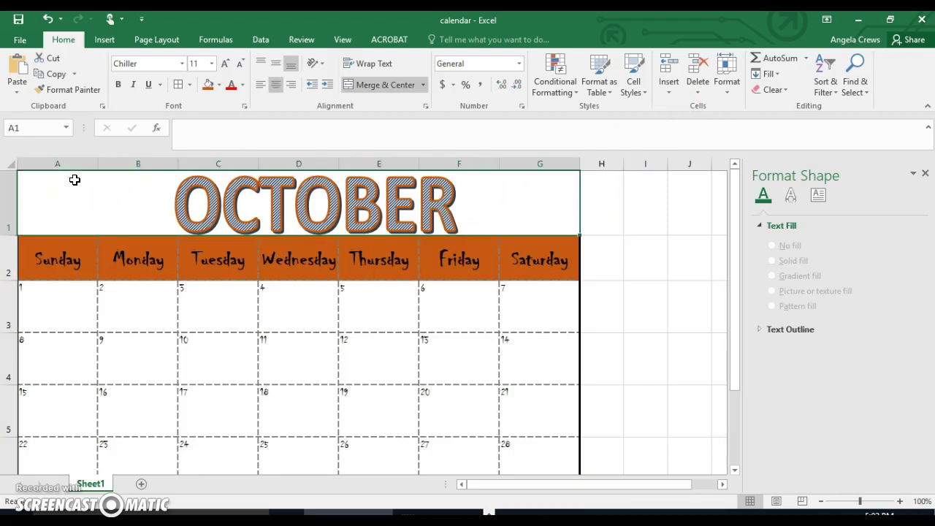